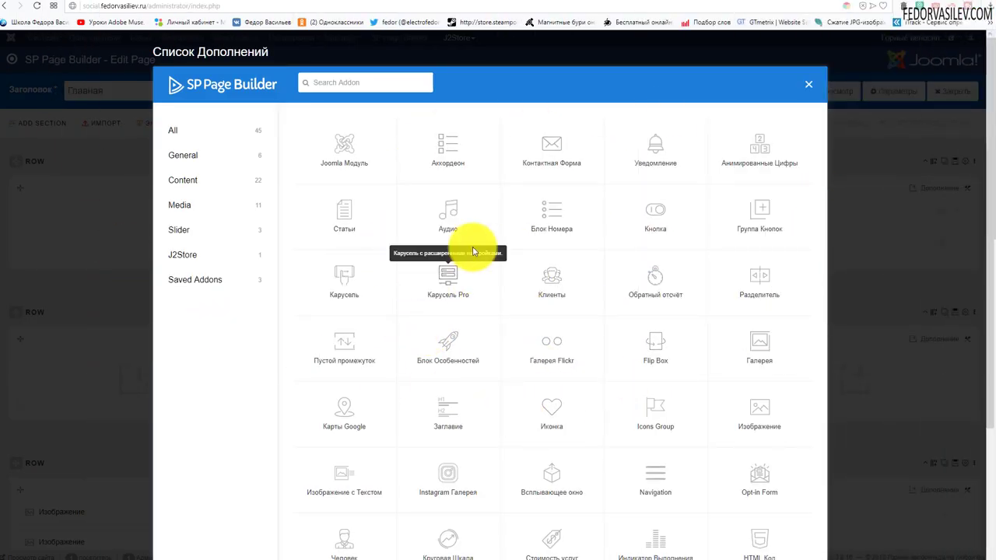
# Step: Look through the page builder's full list of addons
pyautogui.scroll(-3, 474, 252)
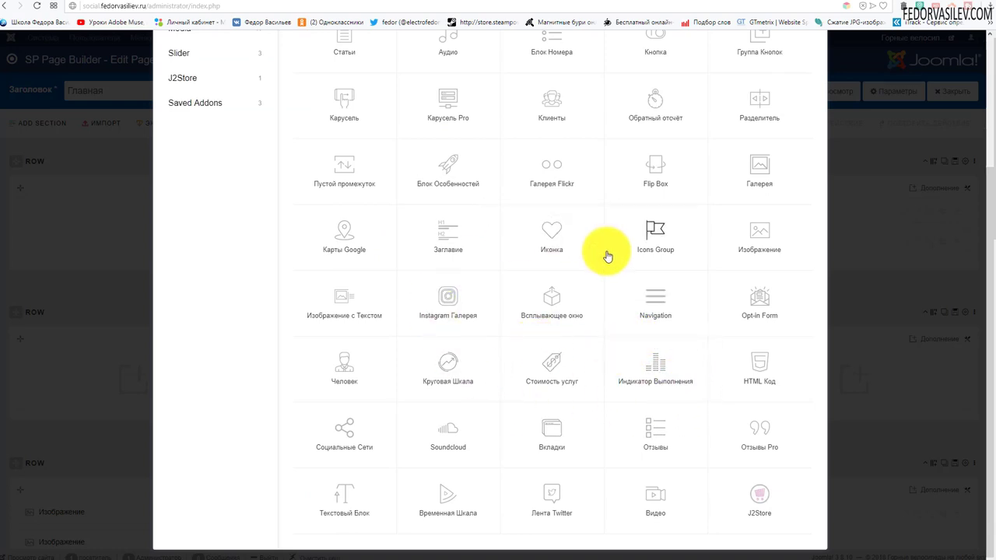
pyautogui.scroll(3, 516, 412)
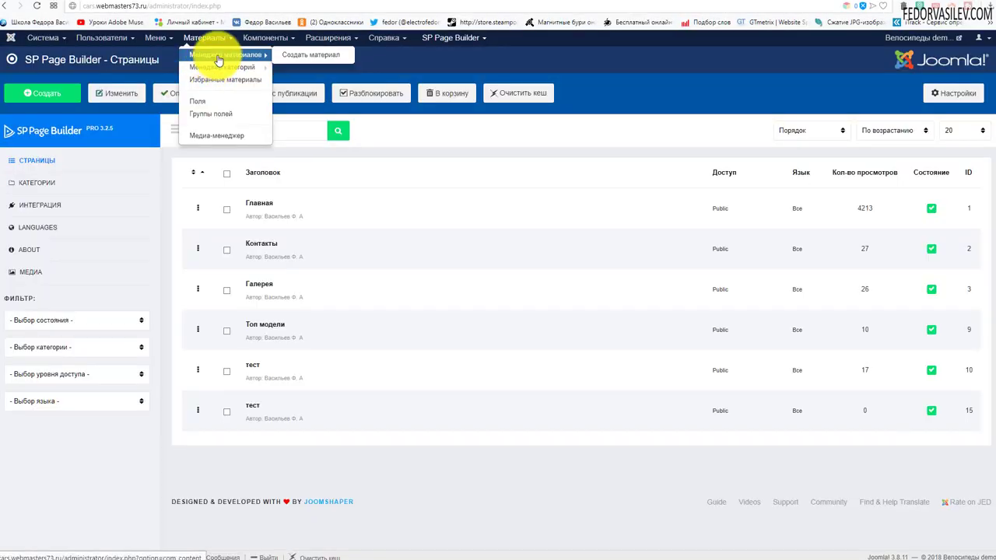
# Step: Start a new Joomla article and look through the shortcodes offered for insertion in its editor
pyautogui.click(294, 56)
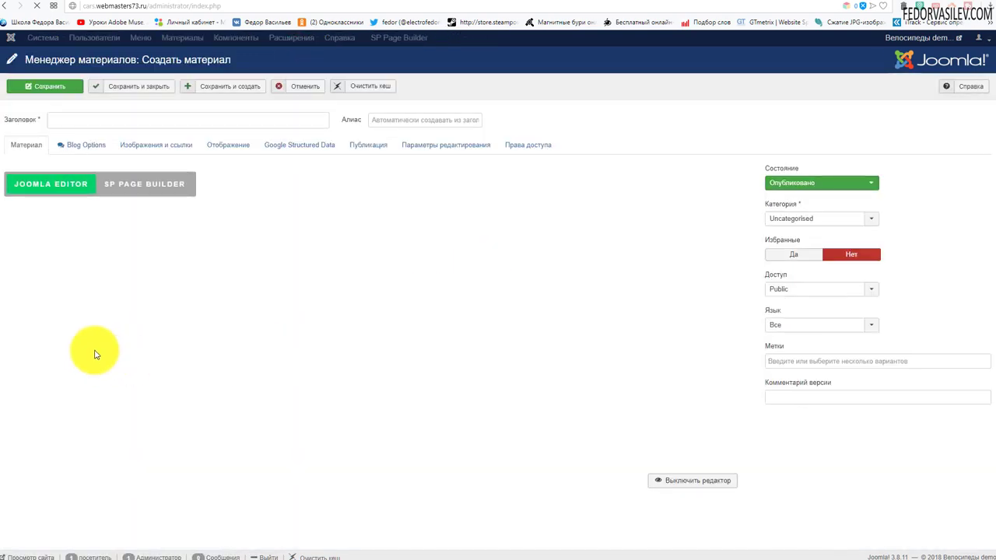
pyautogui.click(421, 247)
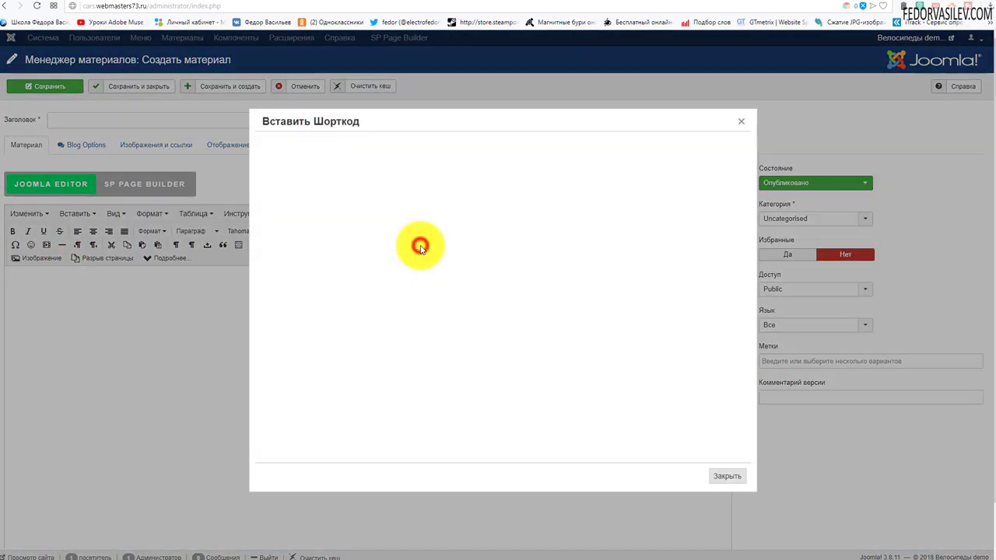
pyautogui.scroll(-5, 363, 262)
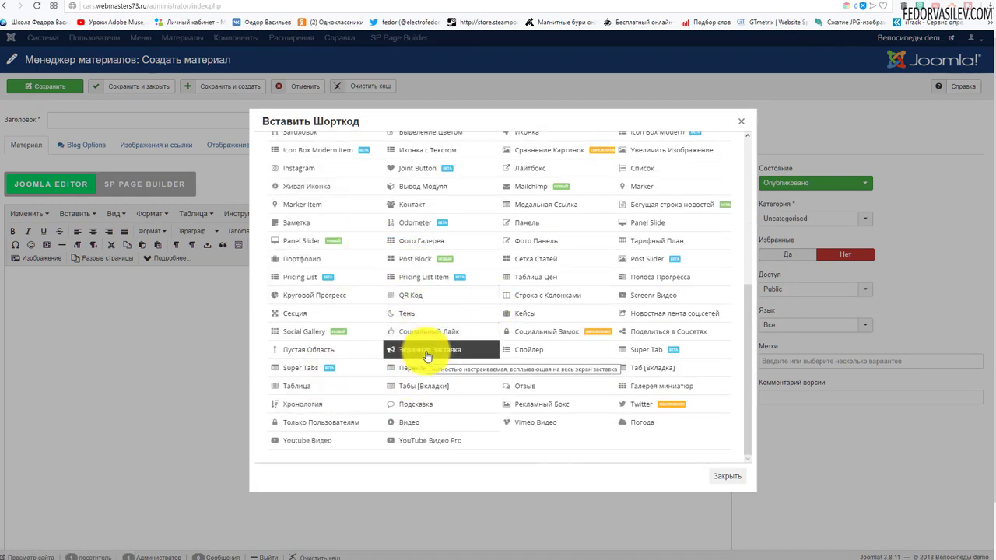
pyautogui.scroll(4, 421, 327)
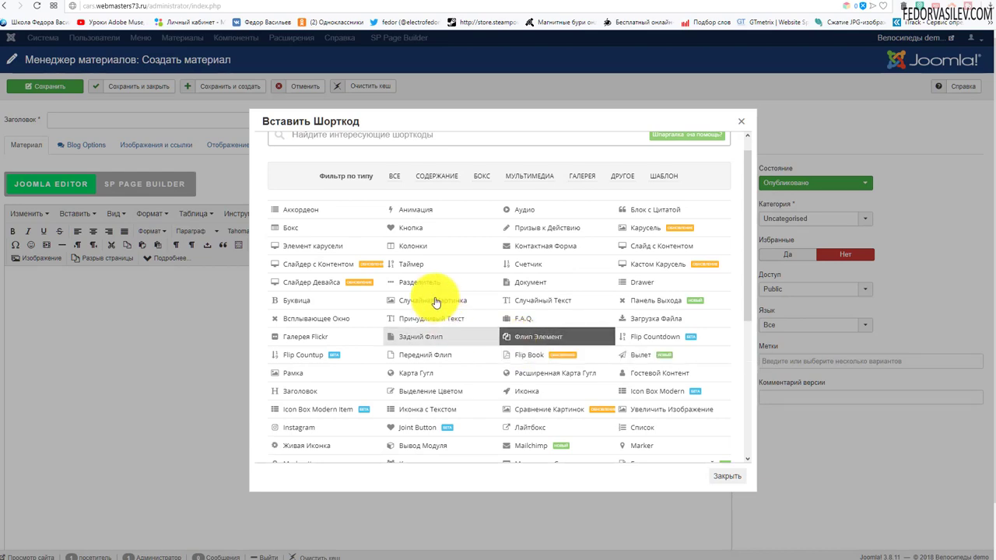
pyautogui.scroll(-2, 537, 312)
pyautogui.scroll(-3, 533, 336)
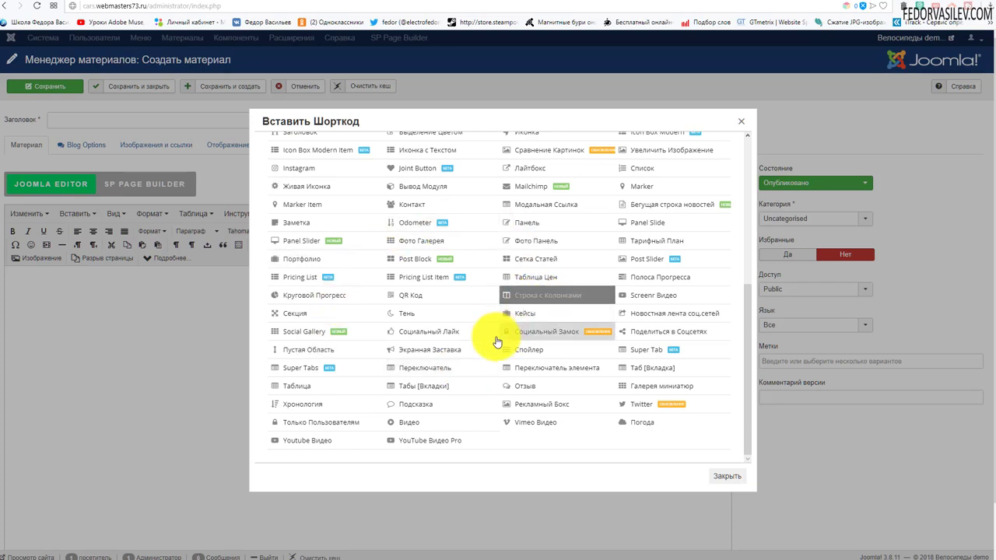
pyautogui.scroll(5, 345, 241)
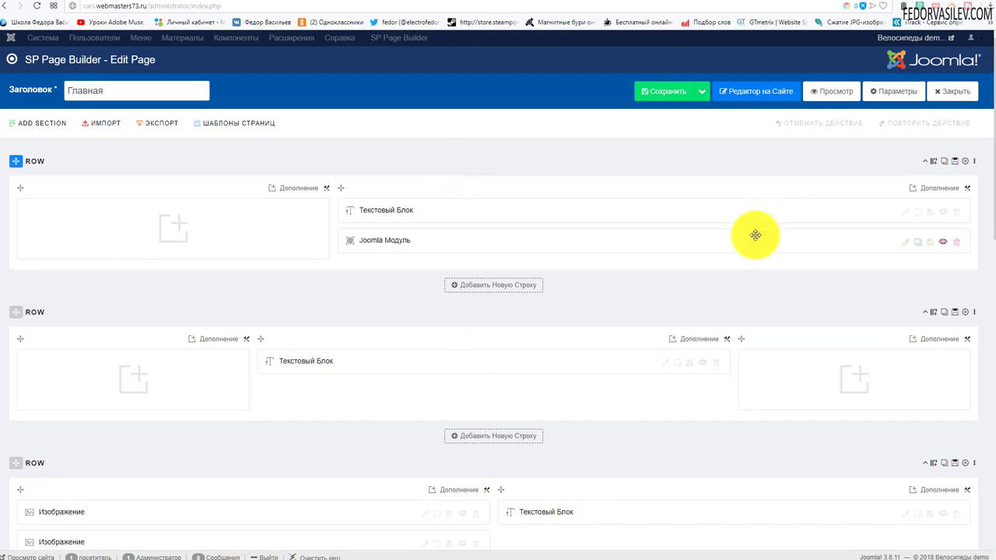
# Step: On the page Главная, look through all addons available for the second column of the first row
pyautogui.click(937, 192)
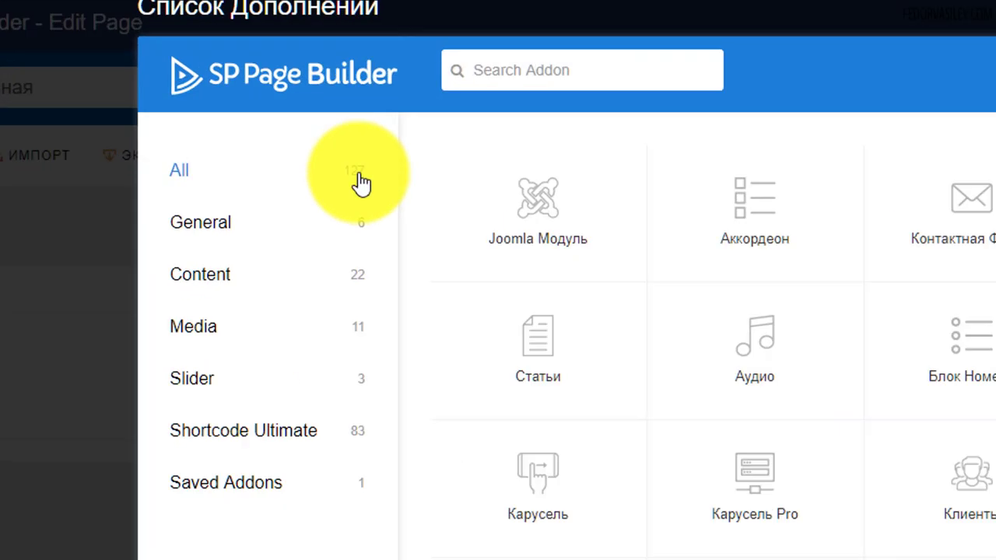
pyautogui.click(191, 212)
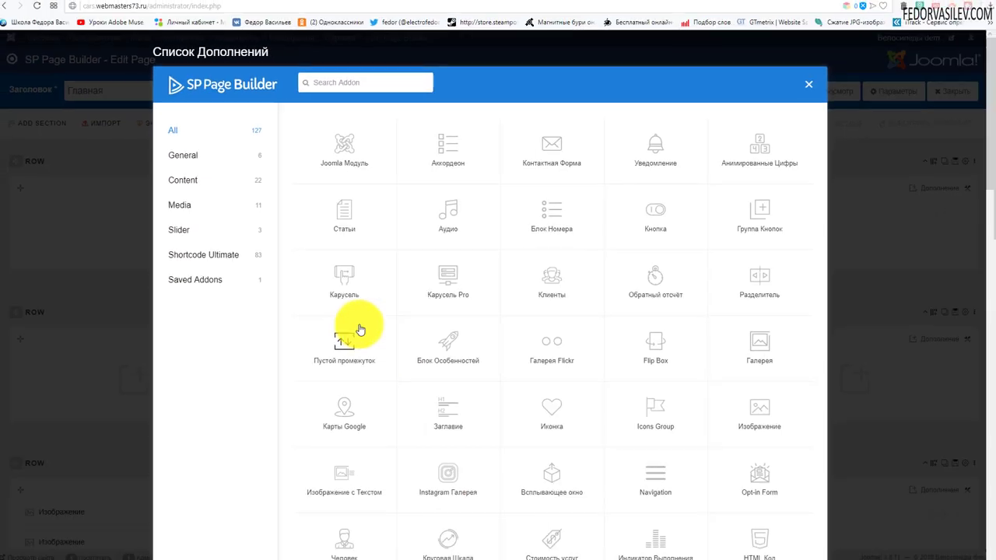
pyautogui.scroll(-10, 362, 262)
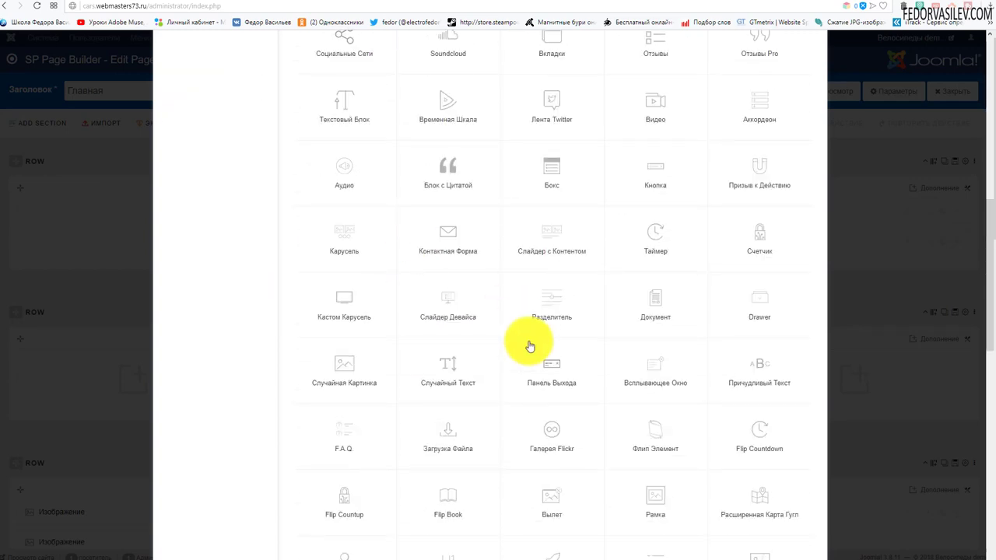
pyautogui.scroll(-3, 529, 346)
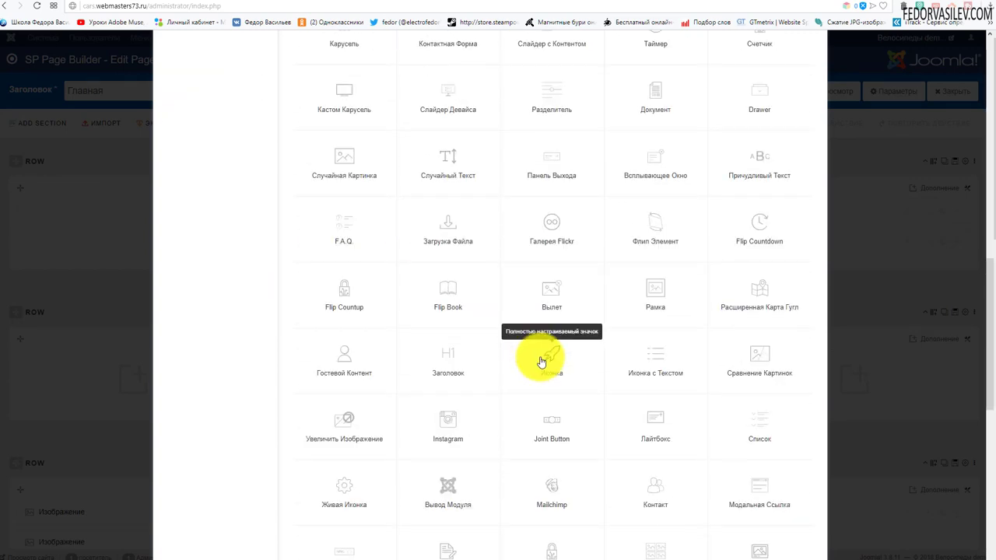
pyautogui.scroll(13, 542, 361)
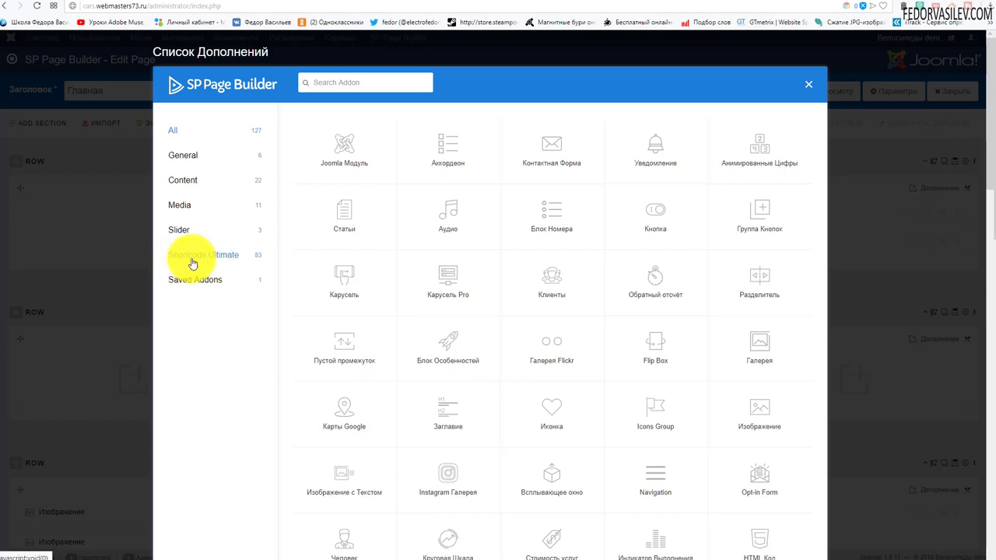
# Step: Filter the addons to the Shortcode Ultimate category, look through them, and close the addon list
pyautogui.click(217, 259)
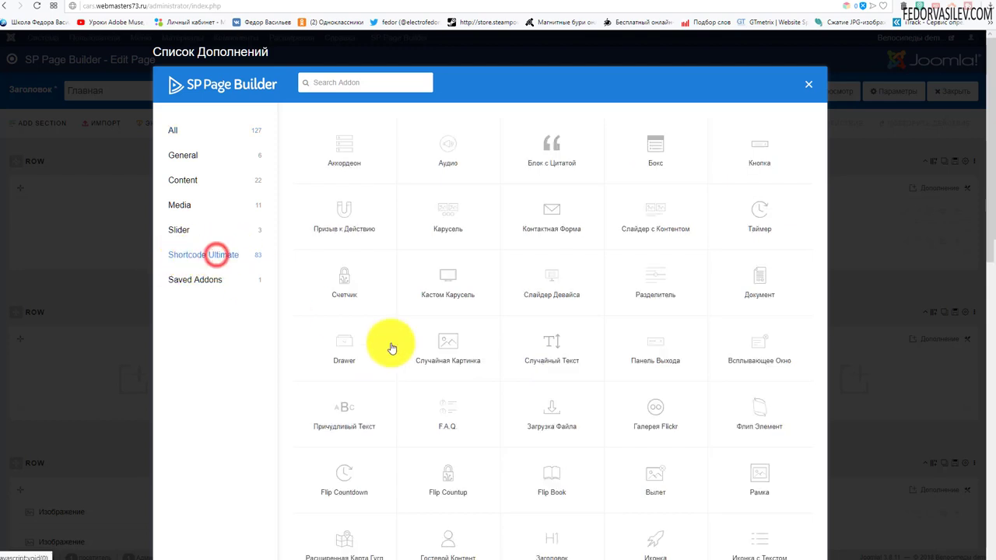
pyautogui.scroll(-3, 769, 224)
pyautogui.scroll(-3, 660, 286)
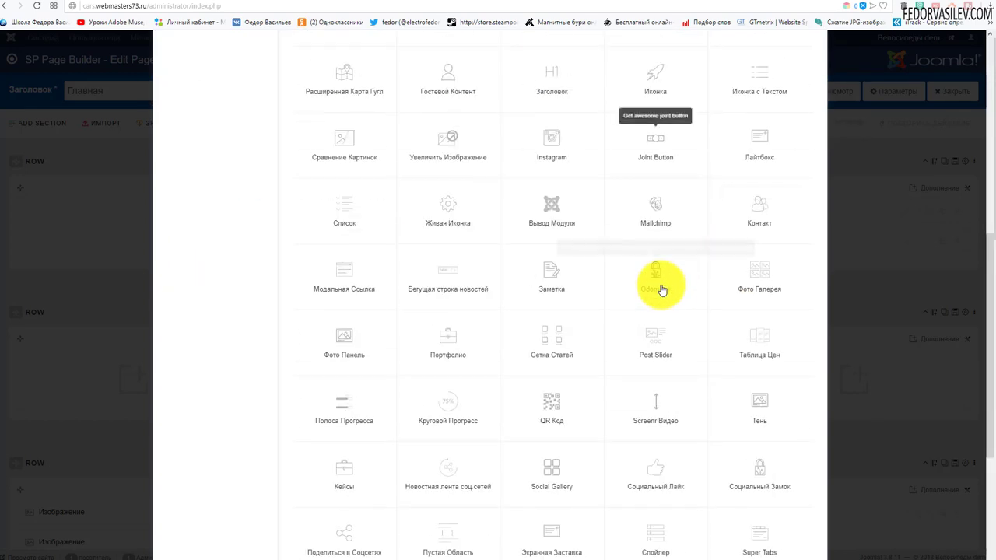
pyautogui.scroll(-3, 661, 291)
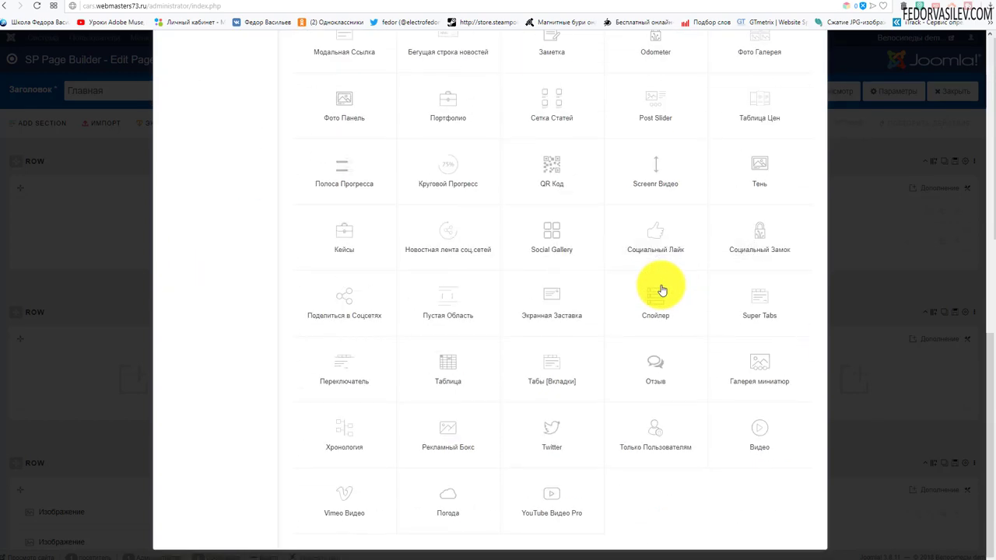
pyautogui.scroll(10, 662, 456)
pyautogui.press('Escape')
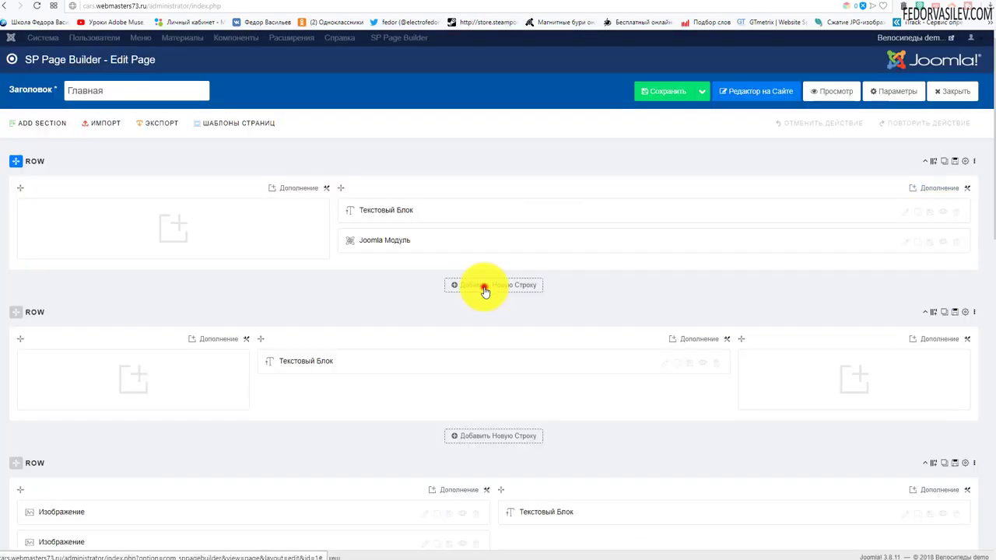
# Step: Add a new row below the first one and insert the Shortcode Ultimate addon Flip Book into it
pyautogui.click(484, 286)
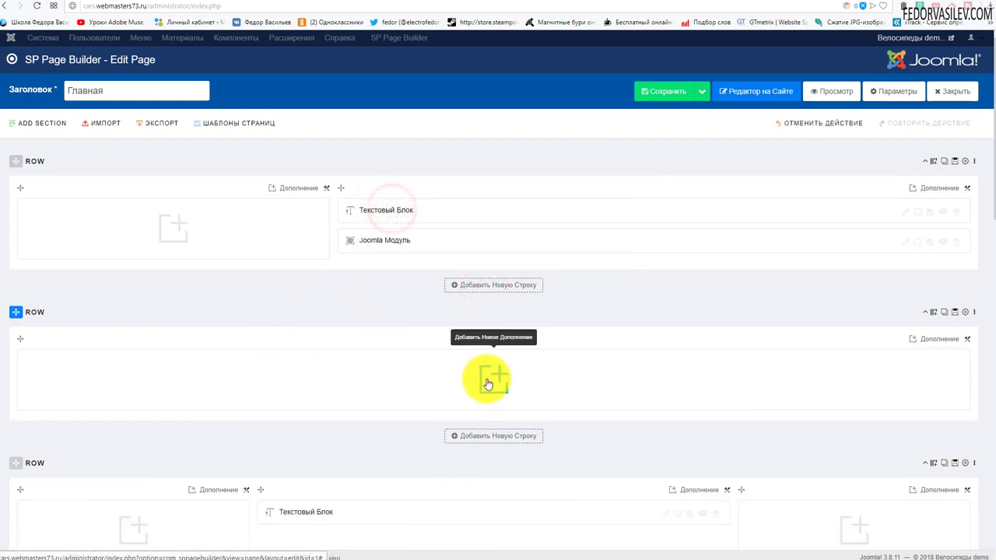
pyautogui.click(479, 379)
pyautogui.click(229, 255)
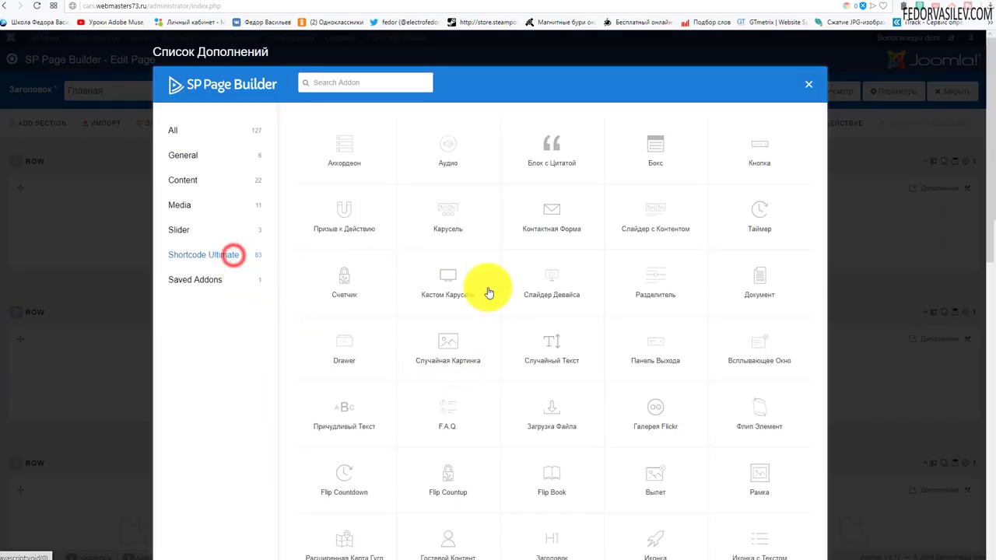
pyautogui.scroll(-1, 389, 248)
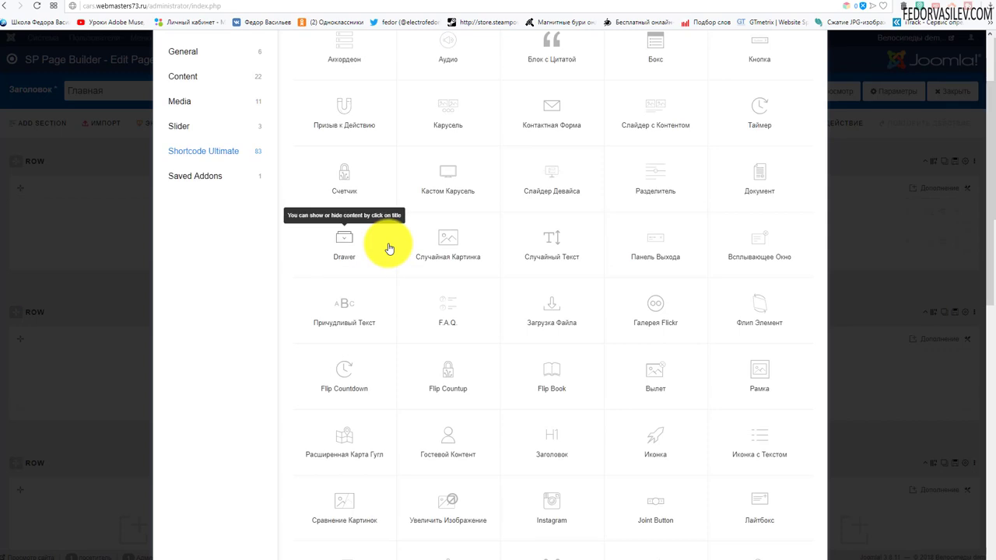
pyautogui.scroll(1, 459, 417)
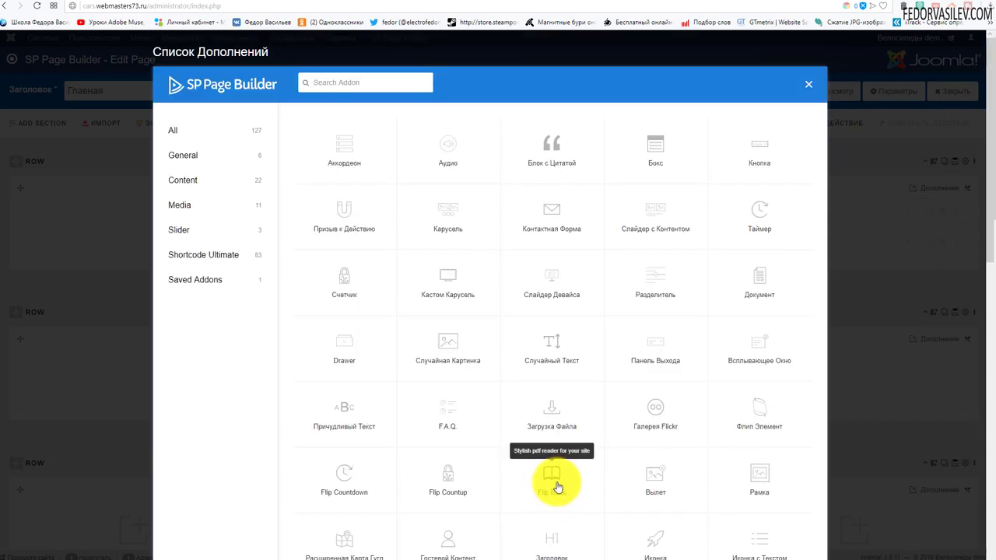
pyautogui.click(550, 484)
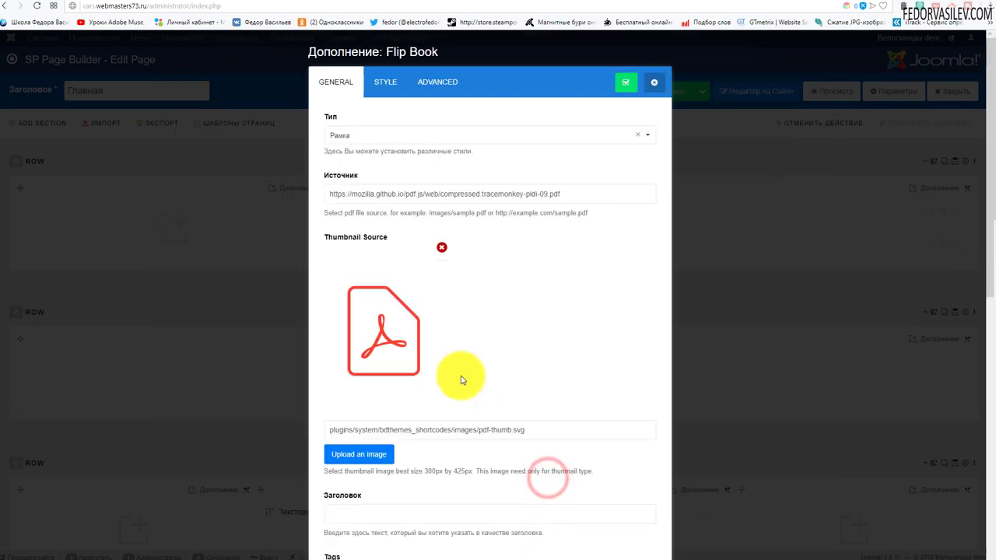
# Step: Enable 3D Mode for the Flip Book, keeping the sample PDF source, and apply the addon settings
pyautogui.click(561, 198)
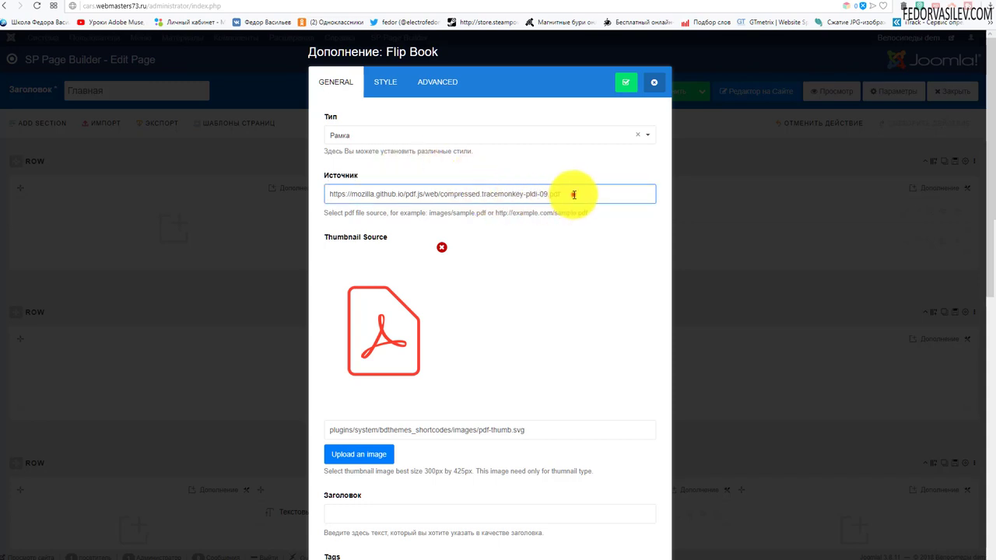
pyautogui.moveTo(574, 194); pyautogui.dragTo(275, 210)
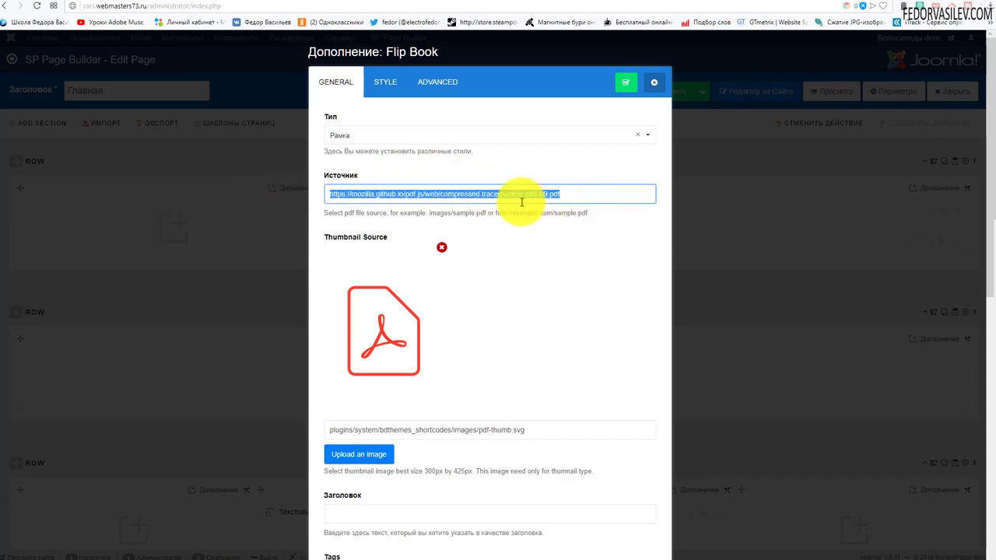
pyautogui.click(389, 129)
pyautogui.scroll(-5, 389, 148)
pyautogui.click(371, 153)
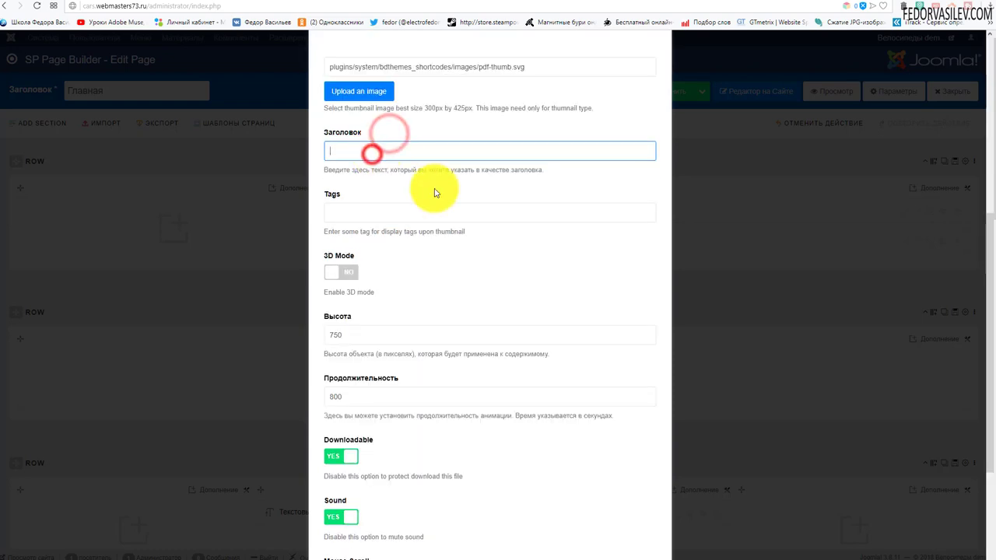
pyautogui.scroll(-1, 424, 194)
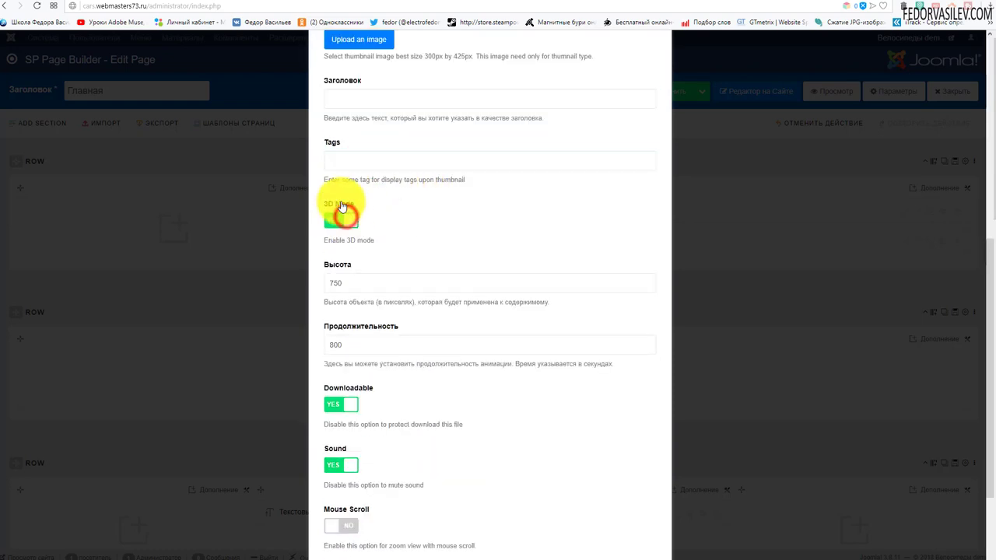
pyautogui.scroll(-1, 423, 205)
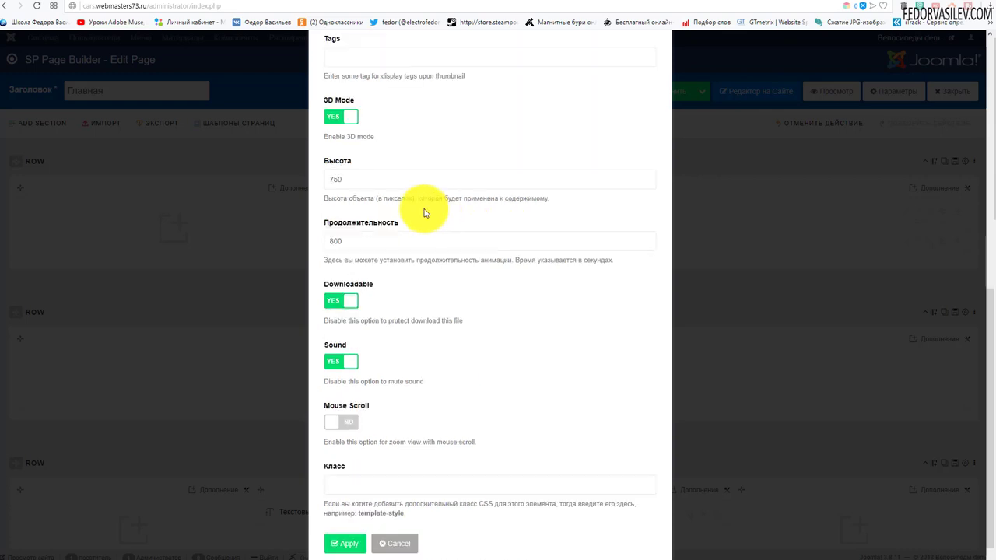
pyautogui.click(452, 195)
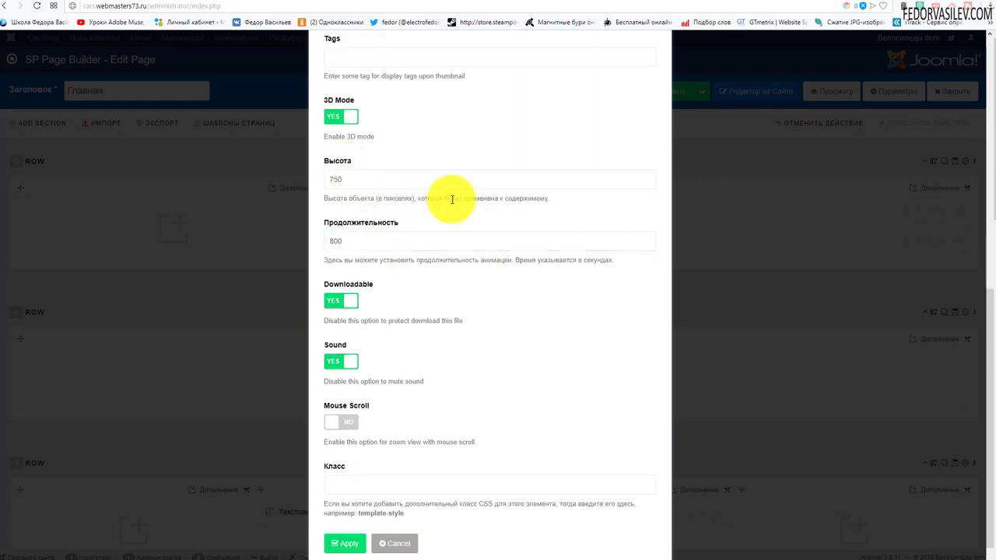
pyautogui.doubleClick(362, 233)
pyautogui.scroll(-1, 475, 223)
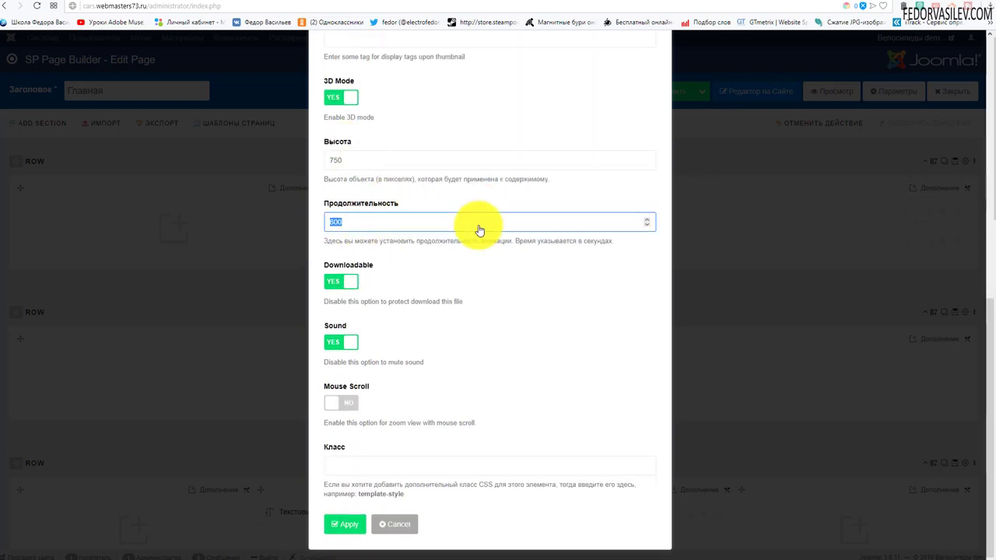
pyautogui.click(346, 527)
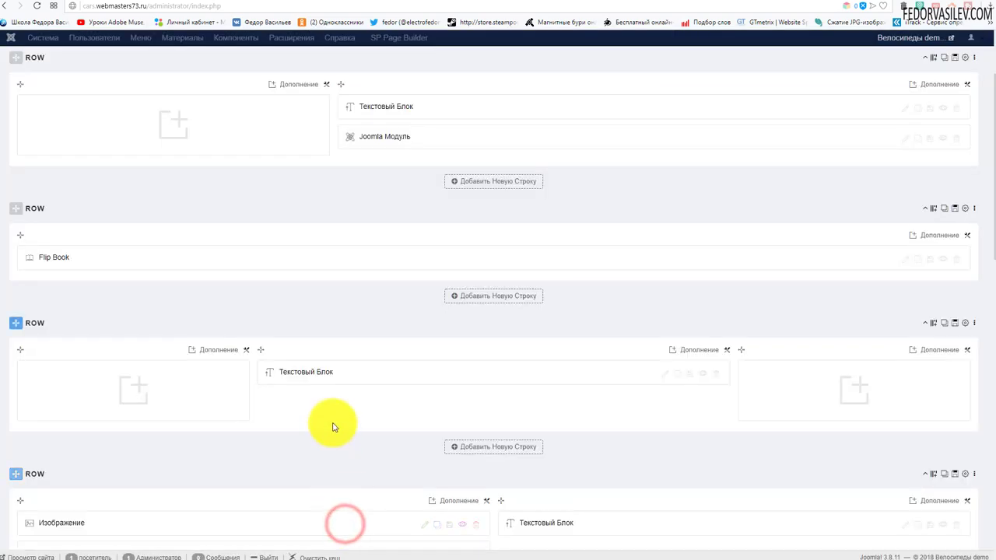
# Step: Save the page Главная and switch to the site's public home page
pyautogui.scroll(3, 333, 422)
pyautogui.click(648, 93)
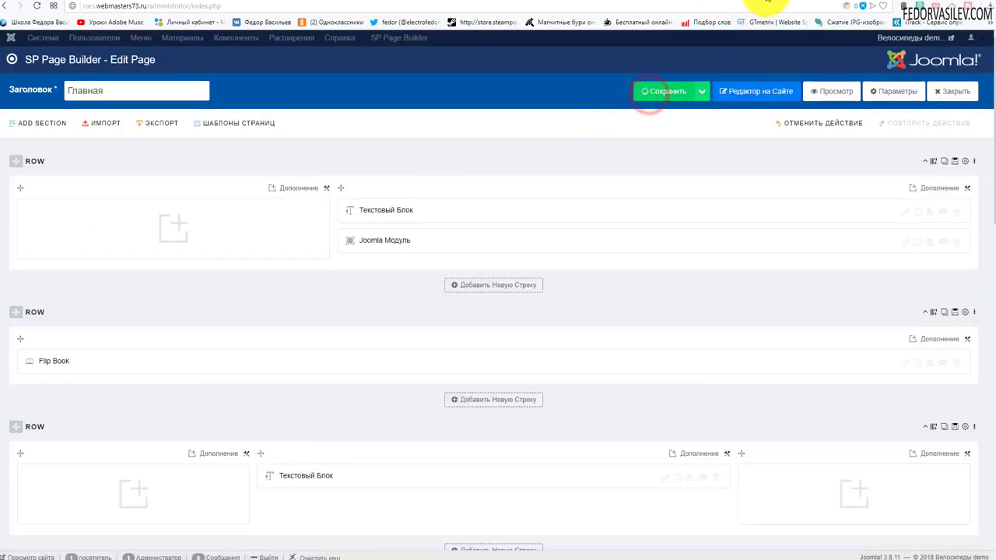
pyautogui.click(767, 2)
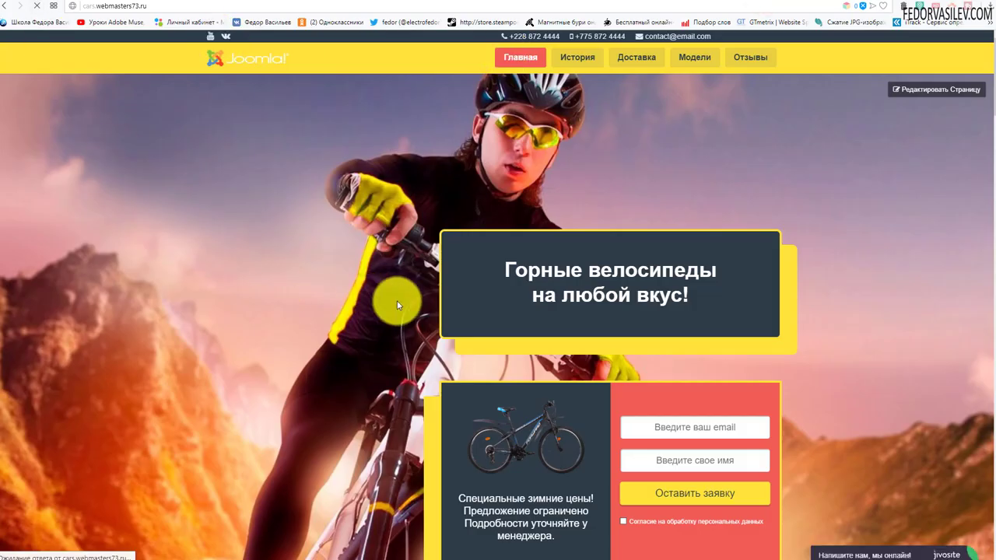
# Step: Find the Flip Book on the home page and turn its pages forward to check the 3D flipping
pyautogui.scroll(-10, 809, 296)
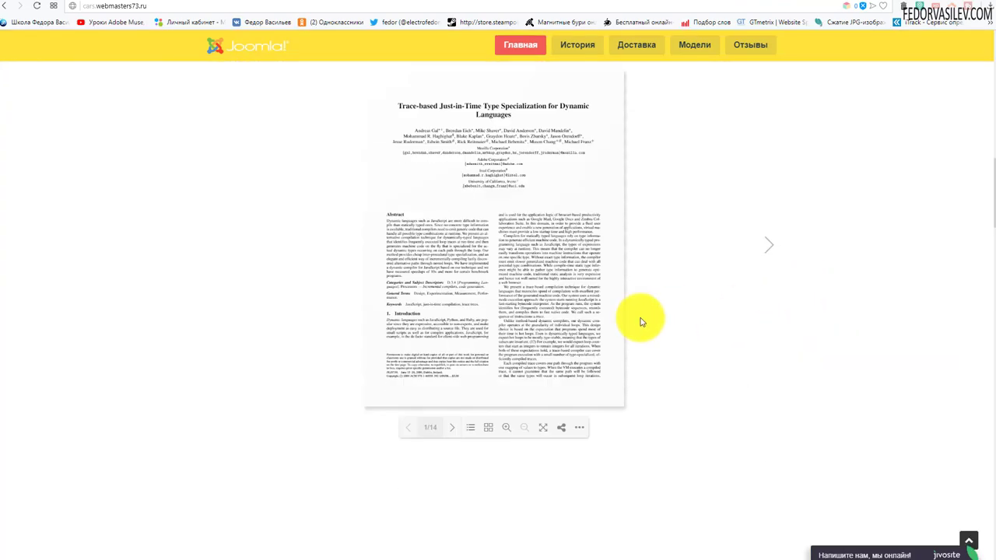
pyautogui.scroll(1, 545, 311)
pyautogui.click(768, 352)
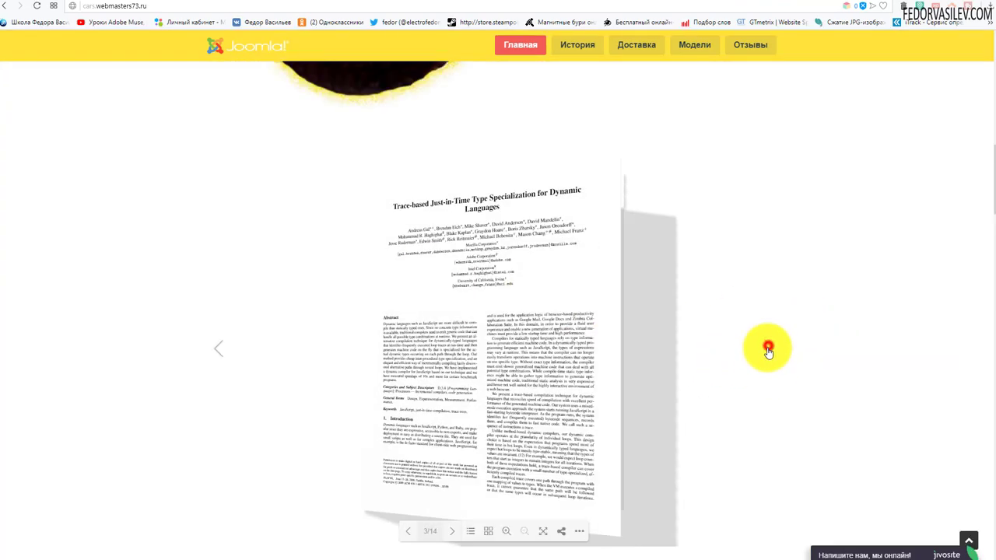
pyautogui.click(698, 327)
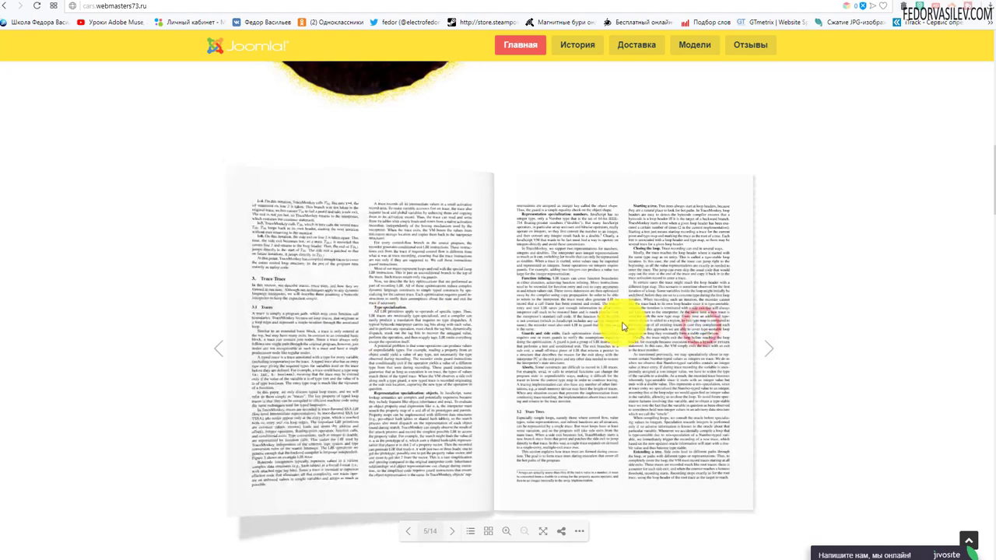
# Step: Turn the Flip Book's pages forward to page 11
pyautogui.click(669, 319)
pyautogui.scroll(-1, 512, 290)
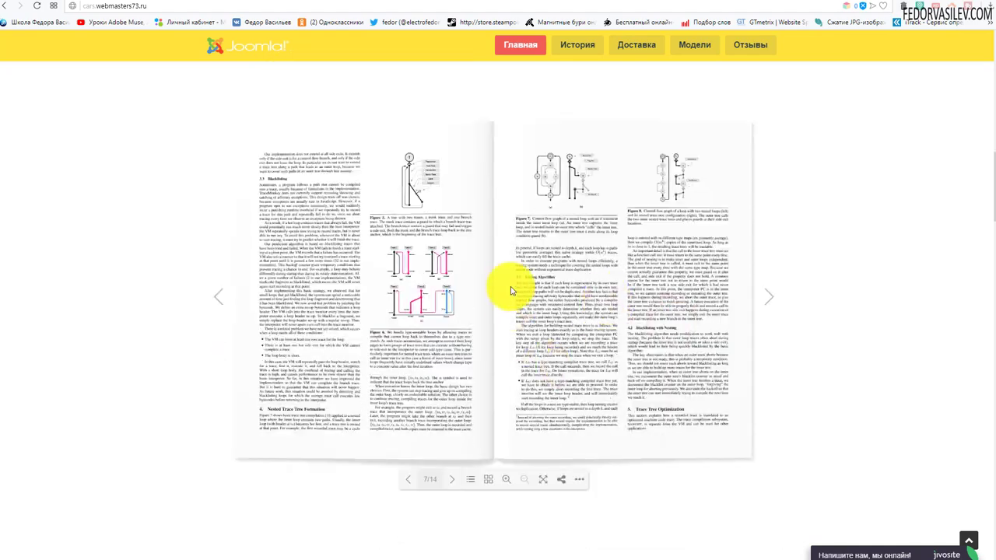
pyautogui.click(726, 289)
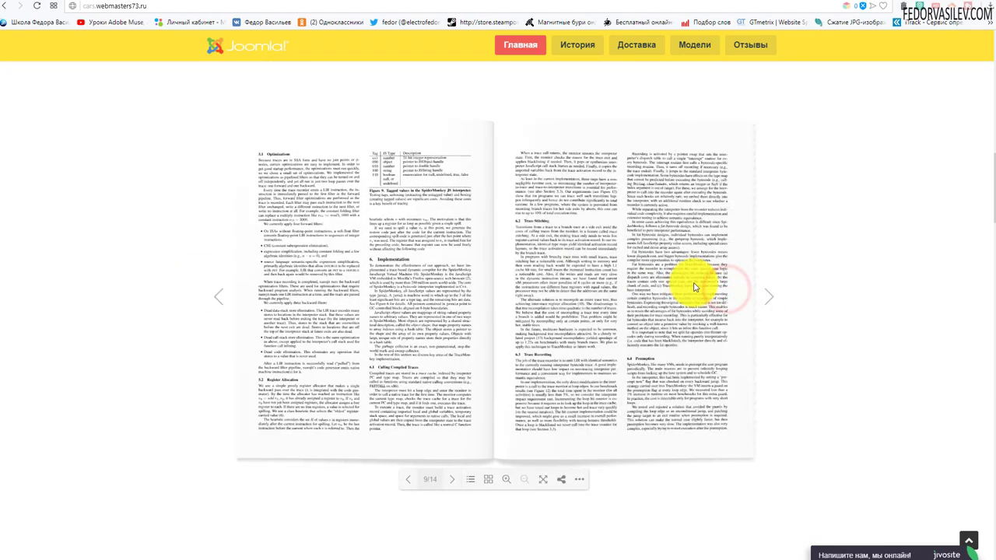
pyautogui.click(710, 293)
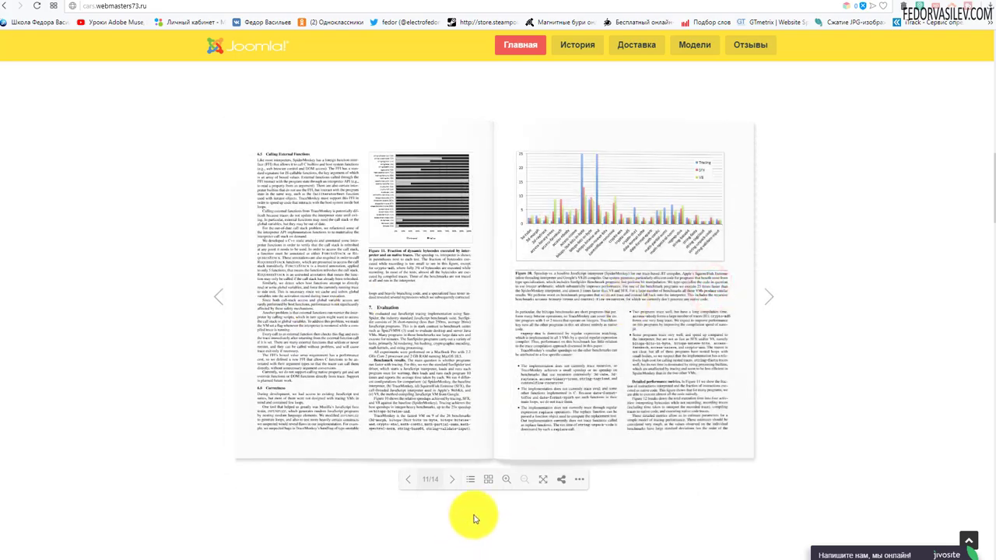
# Step: Zoom in on the Flip Book, advance to page 13, and try its fullscreen view before leaving it
pyautogui.click(502, 484)
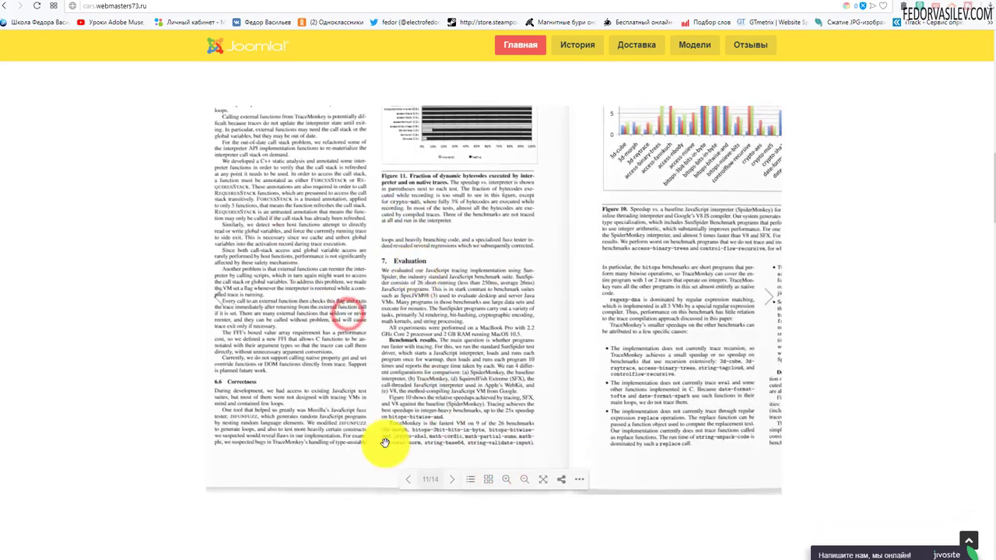
pyautogui.click(449, 482)
pyautogui.click(543, 480)
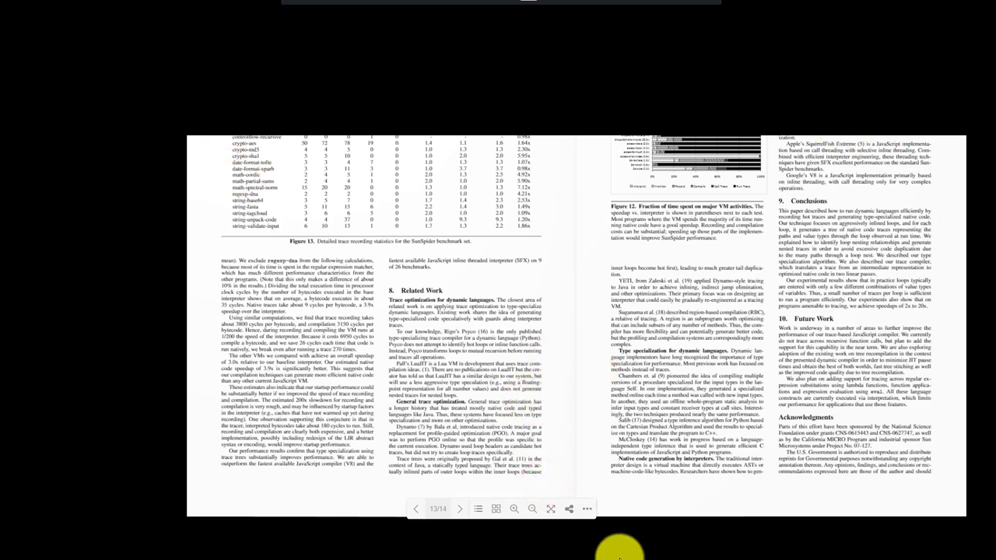
pyautogui.click(549, 508)
# Step: Pan across the zoomed Flip Book, zoom back out, and turn its pages backward
pyautogui.click(199, 320)
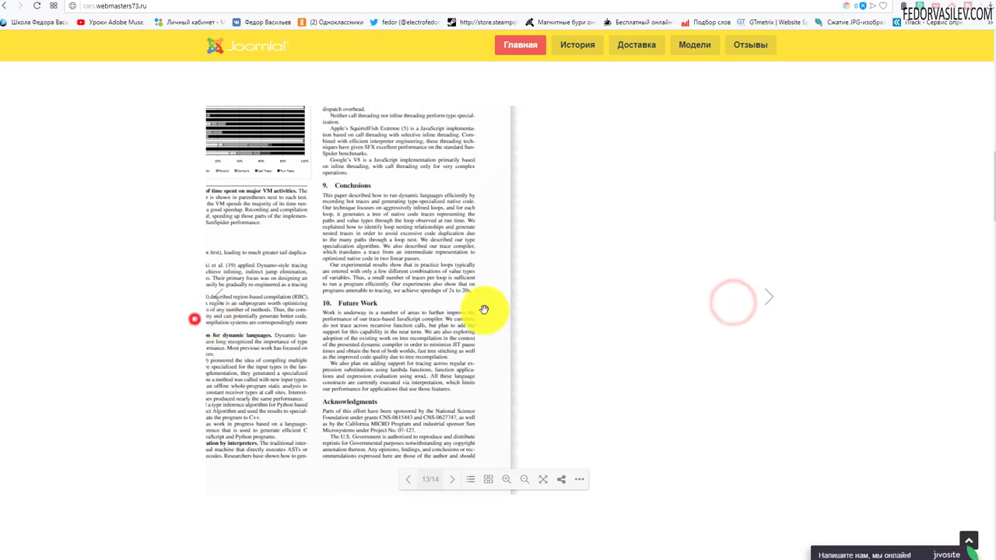
pyautogui.click(413, 323)
pyautogui.click(524, 478)
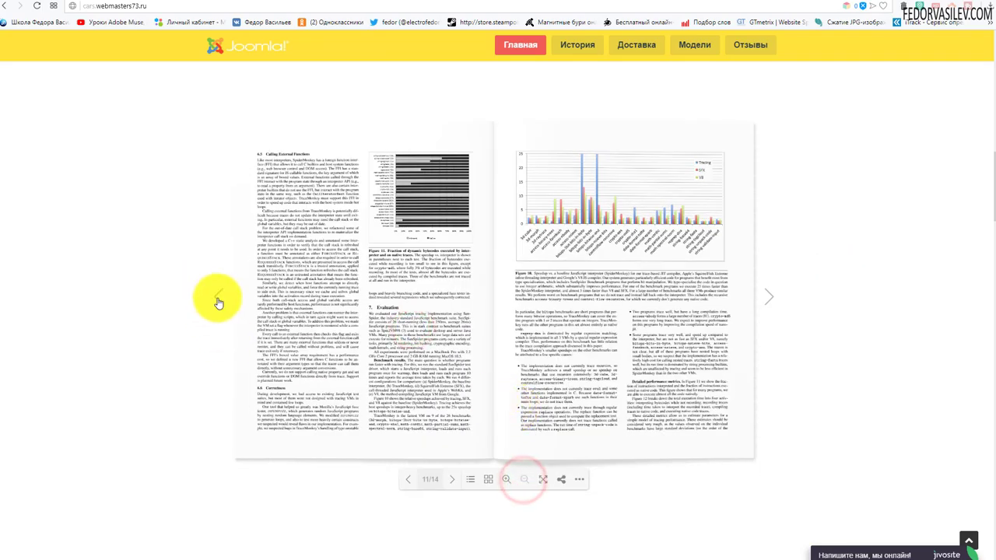
pyautogui.click(218, 297)
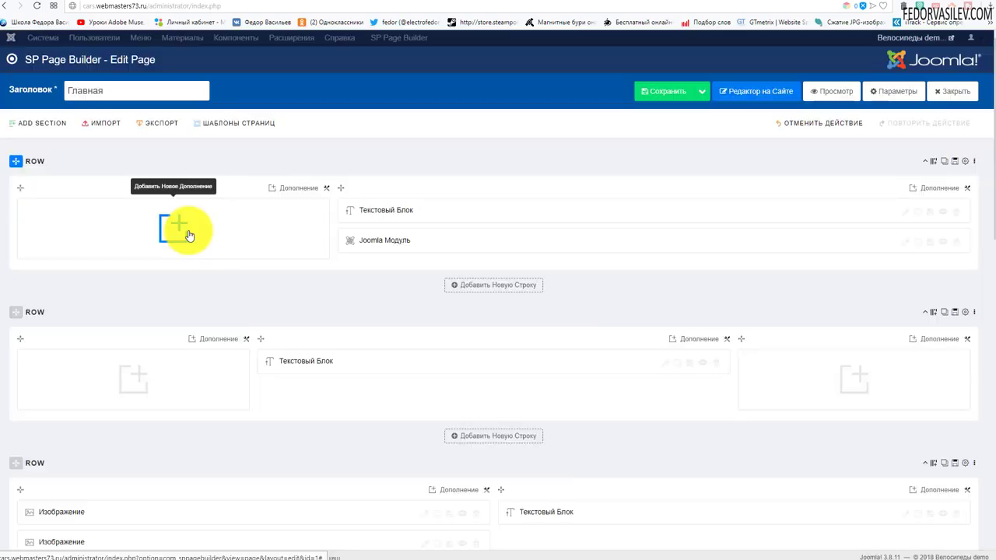
# Step: In the page editor, insert the Shortcode Ultimate addon Причудливый Текст into the first row's empty column
pyautogui.click(189, 233)
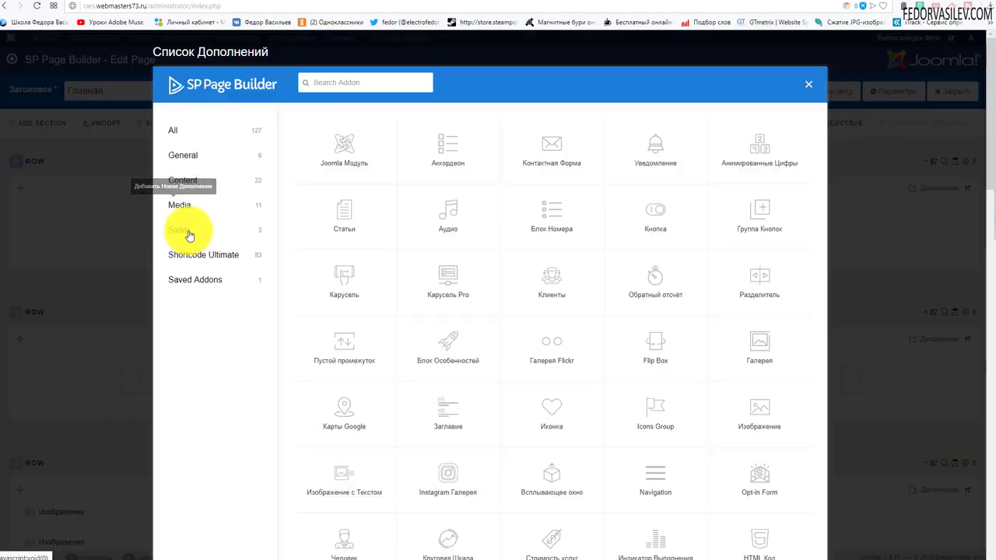
pyautogui.click(216, 257)
pyautogui.click(344, 410)
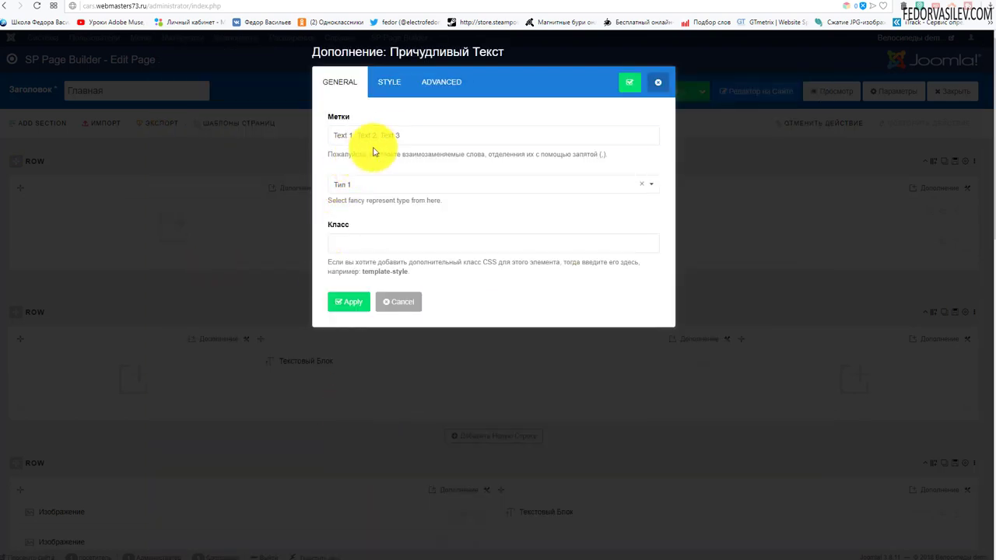
pyautogui.click(413, 133)
pyautogui.moveTo(416, 134); pyautogui.dragTo(309, 174)
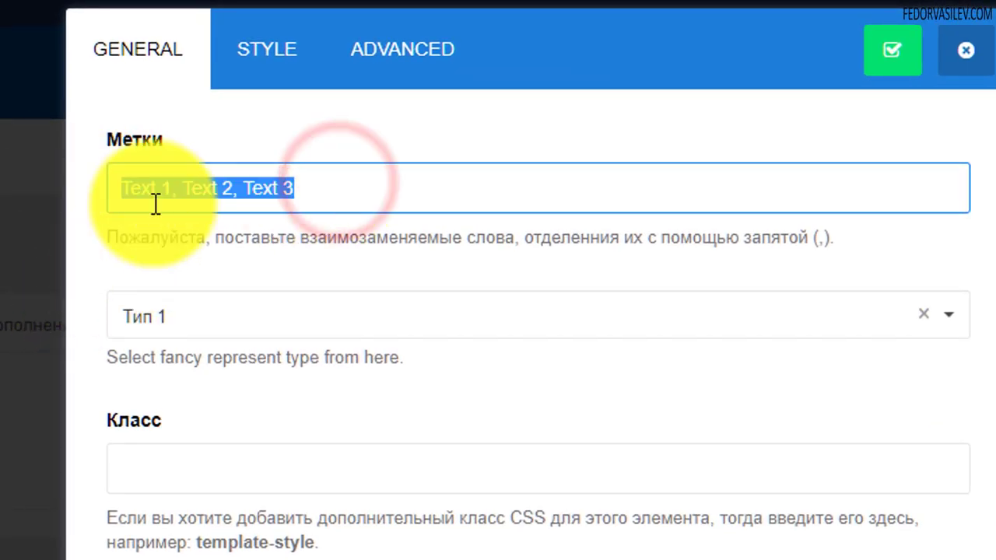
pyautogui.moveTo(172, 187); pyautogui.dragTo(68, 194)
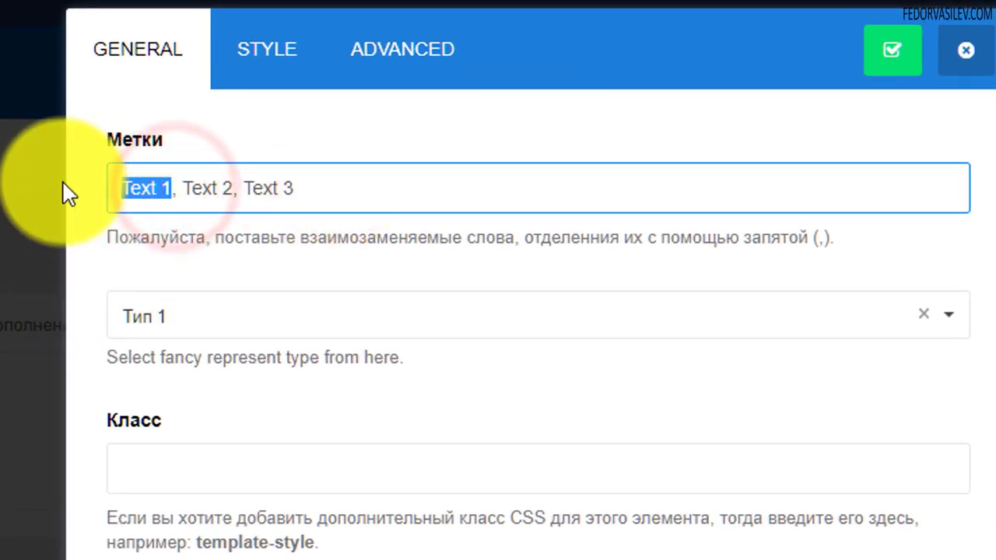
pyautogui.click(128, 186)
pyautogui.moveTo(174, 187); pyautogui.dragTo(94, 200)
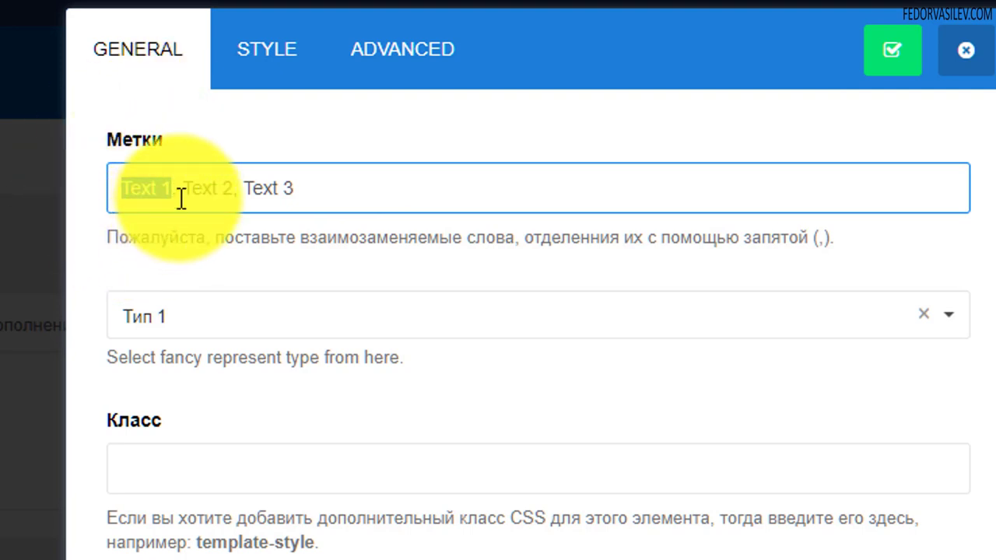
pyautogui.moveTo(185, 187); pyautogui.dragTo(322, 189)
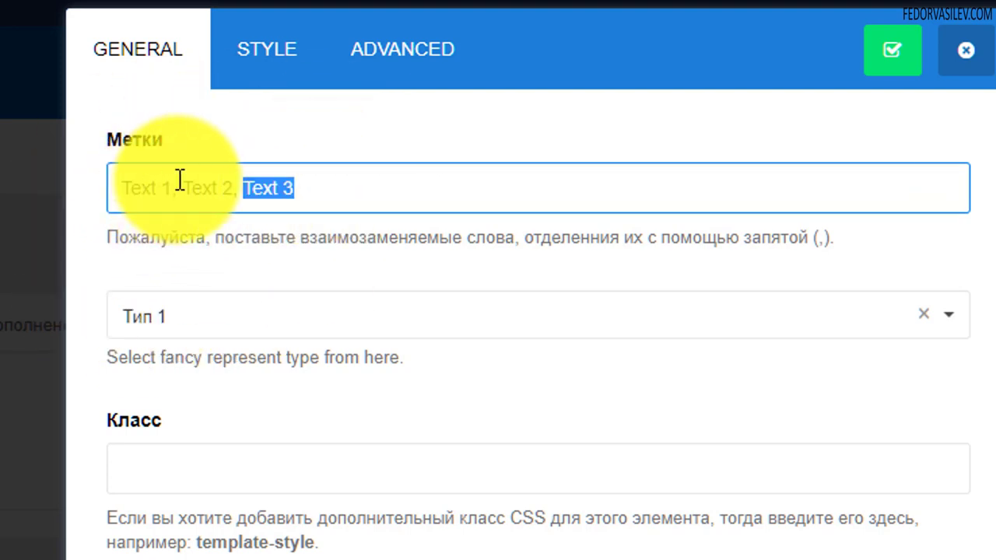
# Step: Replace the three sample labels (Метки) with "Привет", "Мир!" and "Как дела?", keeping the comma separators
pyautogui.moveTo(170, 188); pyautogui.dragTo(87, 197)
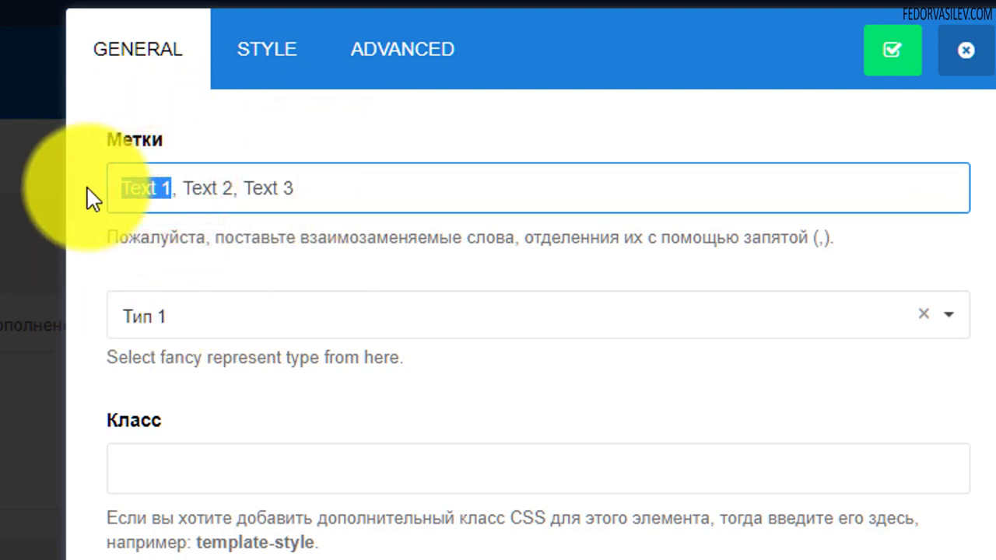
pyautogui.write('Прив')
pyautogui.write('ет')
pyautogui.moveTo(243, 188); pyautogui.dragTo(200, 184)
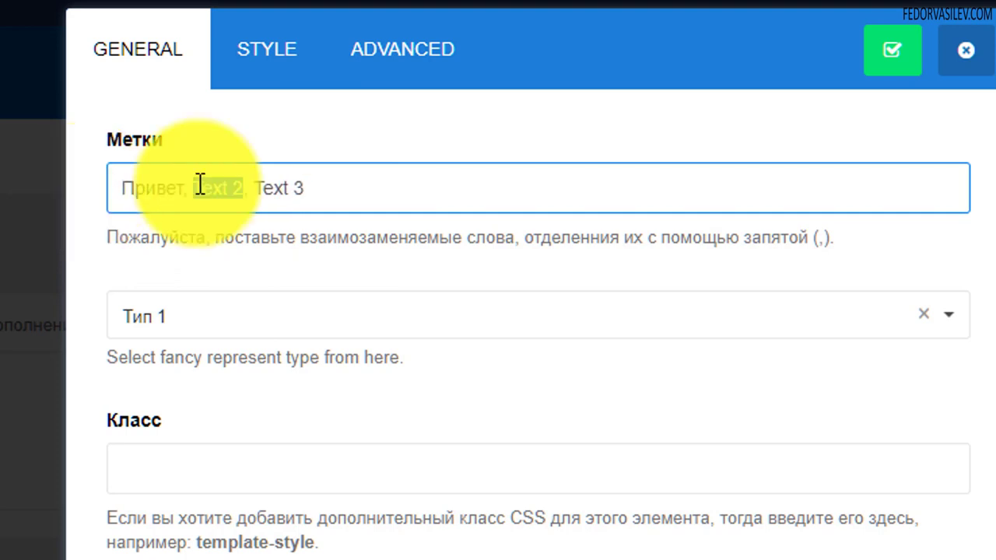
pyautogui.write('М')
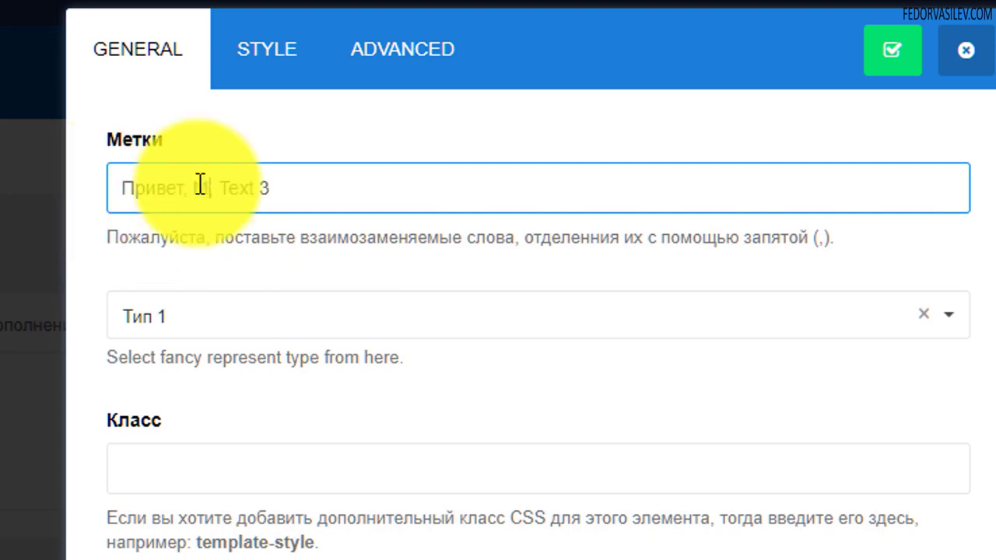
pyautogui.write('ир!')
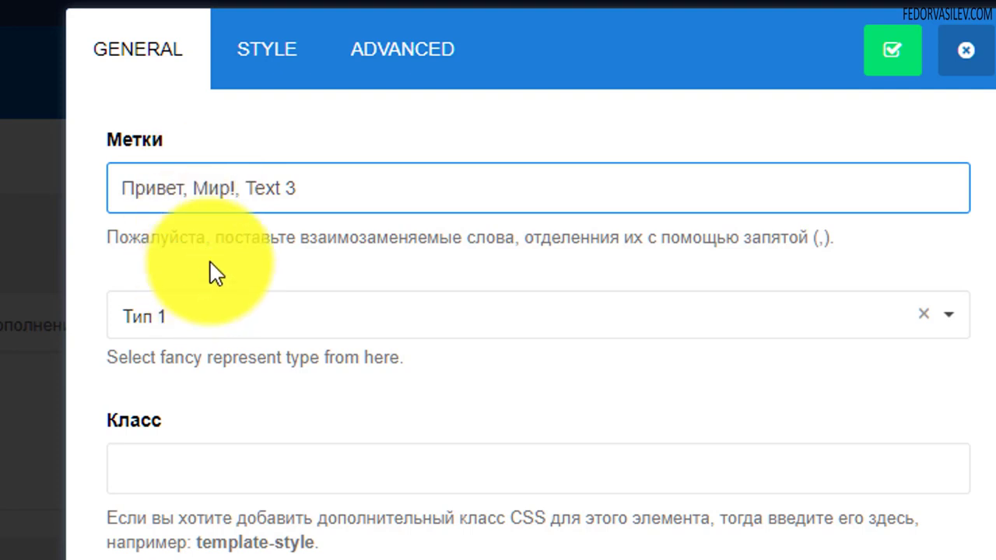
pyautogui.moveTo(246, 189); pyautogui.dragTo(360, 194)
pyautogui.write('Как')
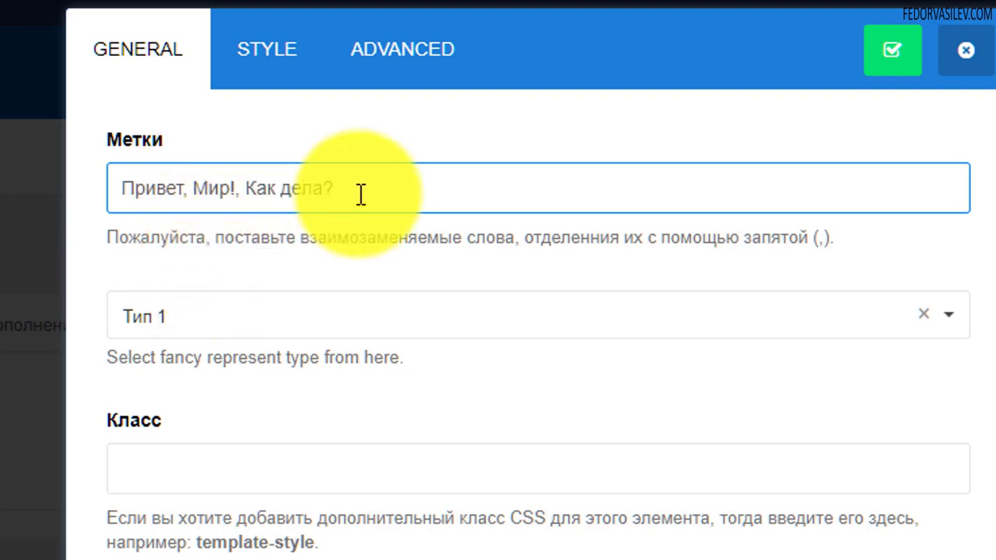
# Step: Set the fancy text's animation type to Тип 10
pyautogui.click(167, 312)
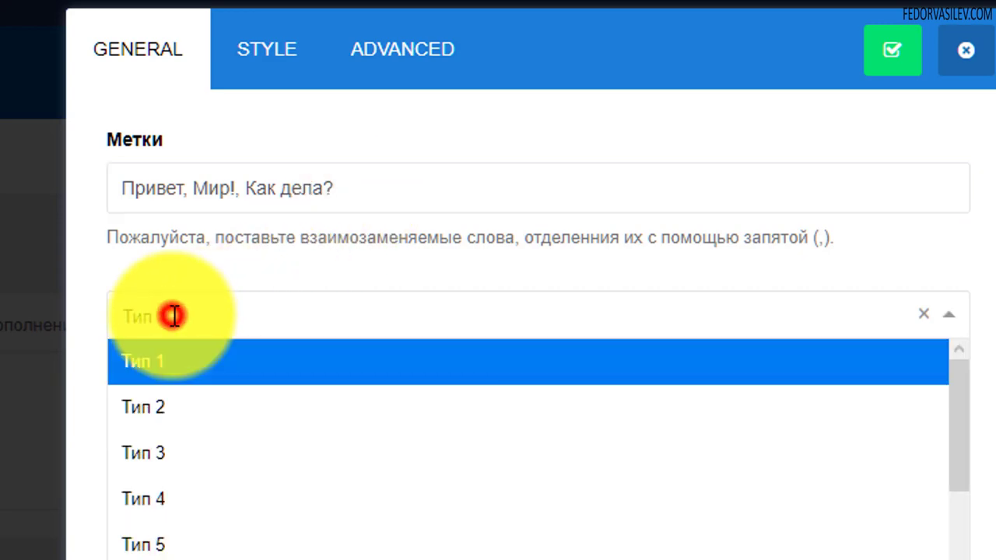
pyautogui.scroll(-3, 224, 428)
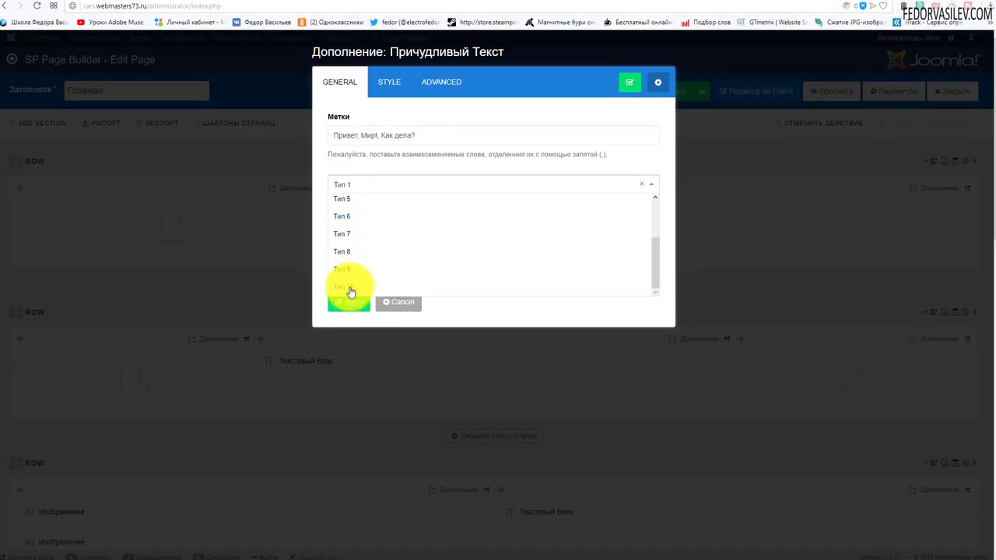
pyautogui.click(249, 436)
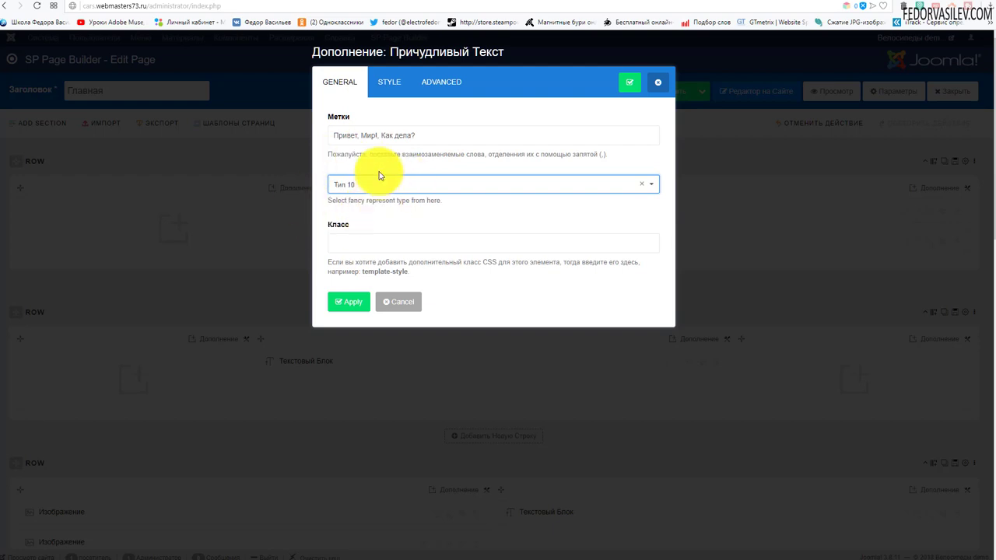
# Step: In the addon's style settings, use a colour background and set it to white, #ffffff
pyautogui.click(389, 83)
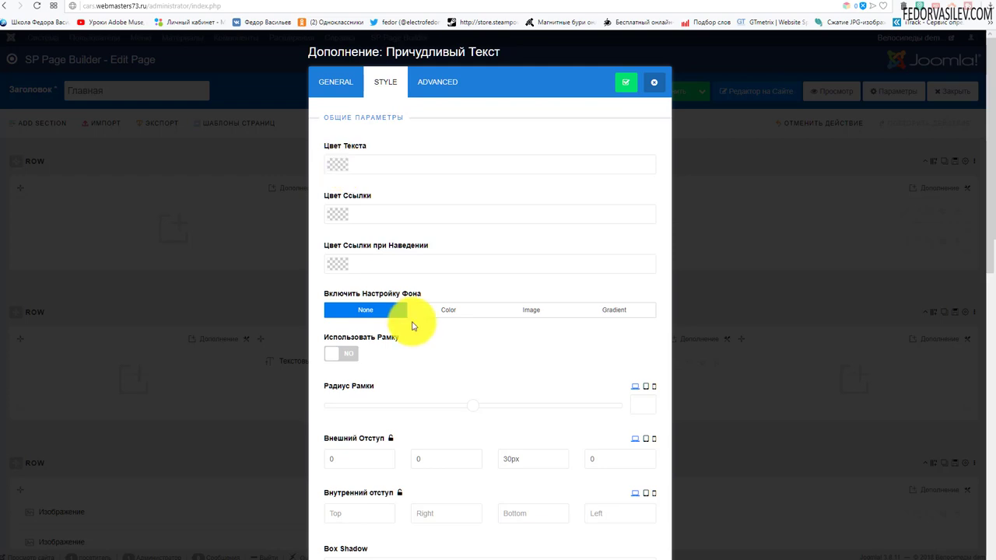
pyautogui.click(438, 310)
pyautogui.scroll(-1, 392, 280)
pyautogui.click(337, 257)
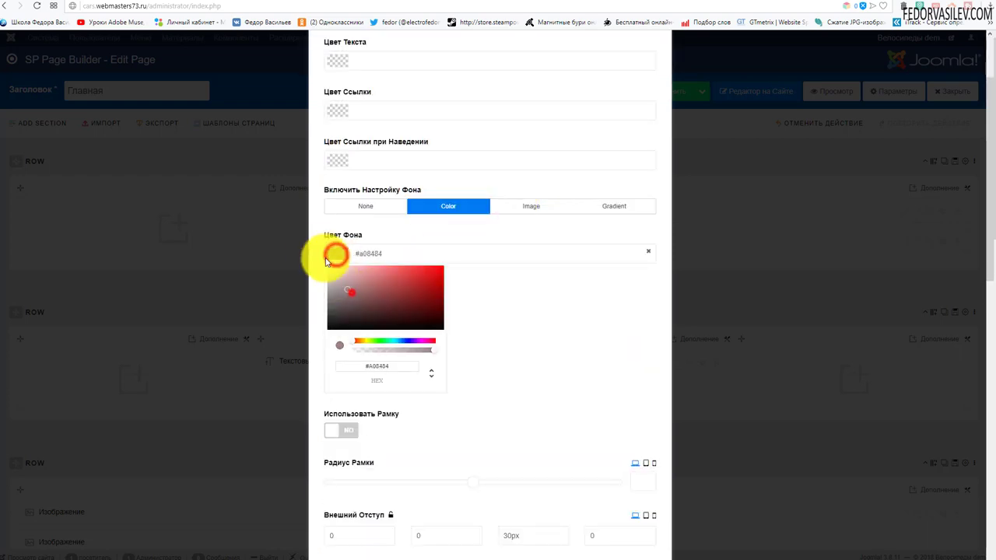
pyautogui.click(518, 286)
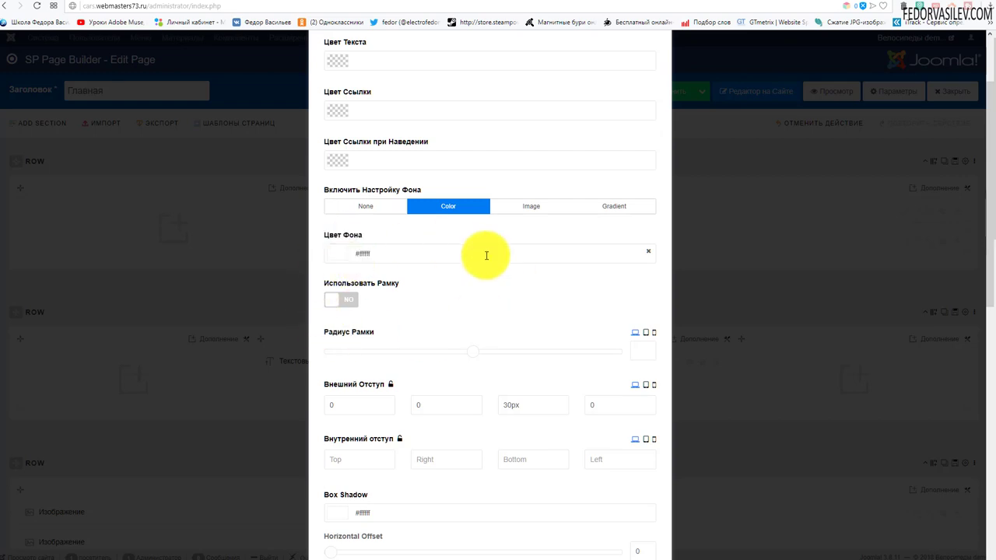
# Step: Set the fancy text's text colour to red, #ff0000
pyautogui.scroll(2, 460, 158)
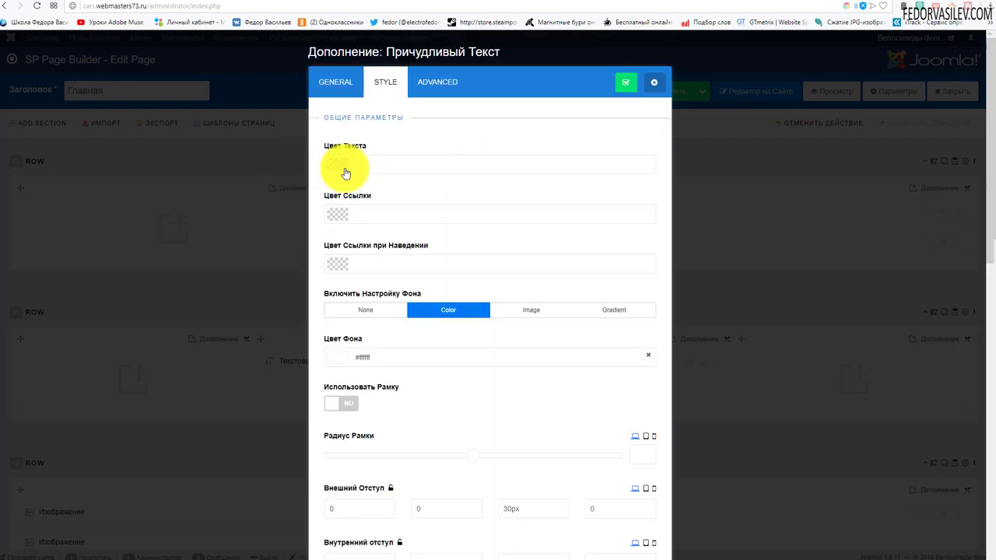
pyautogui.click(340, 164)
pyautogui.click(403, 203)
pyautogui.click(560, 195)
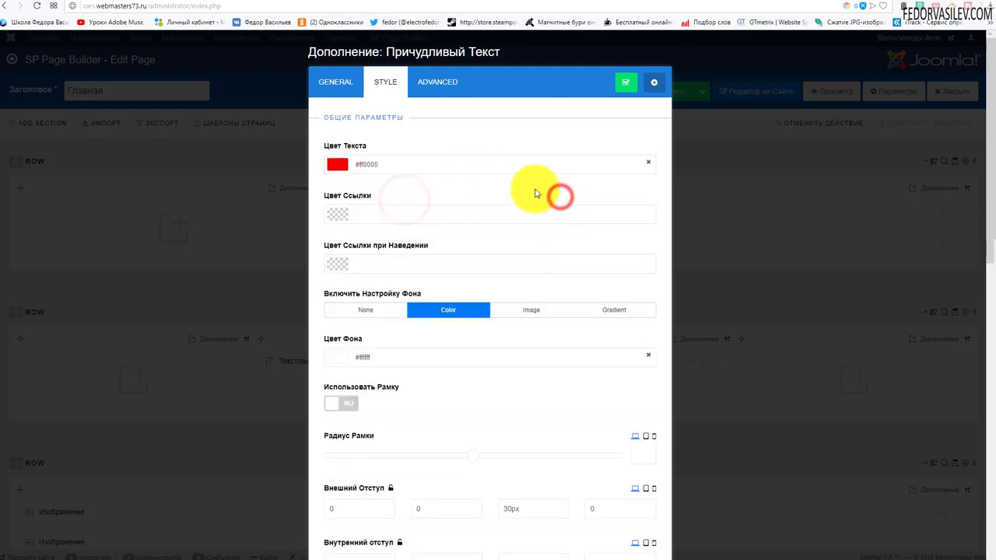
# Step: Link the inner padding (Внутренний отступ) values and set all four sides to 30px
pyautogui.scroll(-4, 476, 186)
pyautogui.scroll(-1, 477, 187)
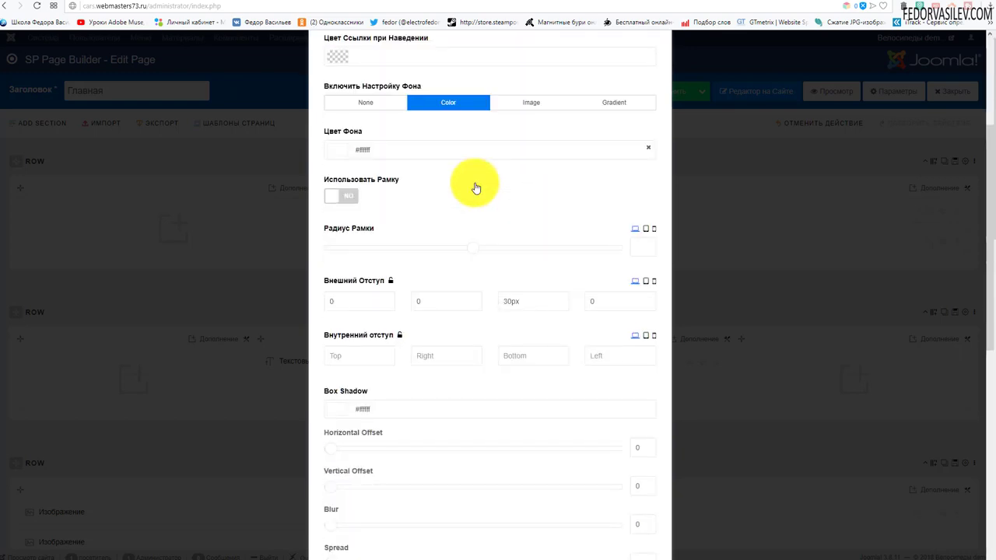
pyautogui.click(344, 349)
pyautogui.click(340, 359)
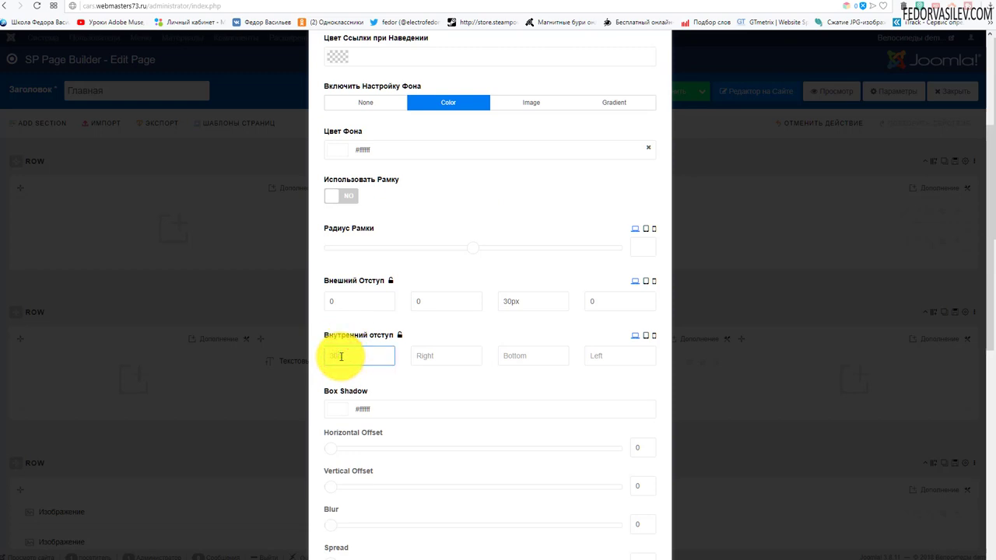
pyautogui.click(399, 335)
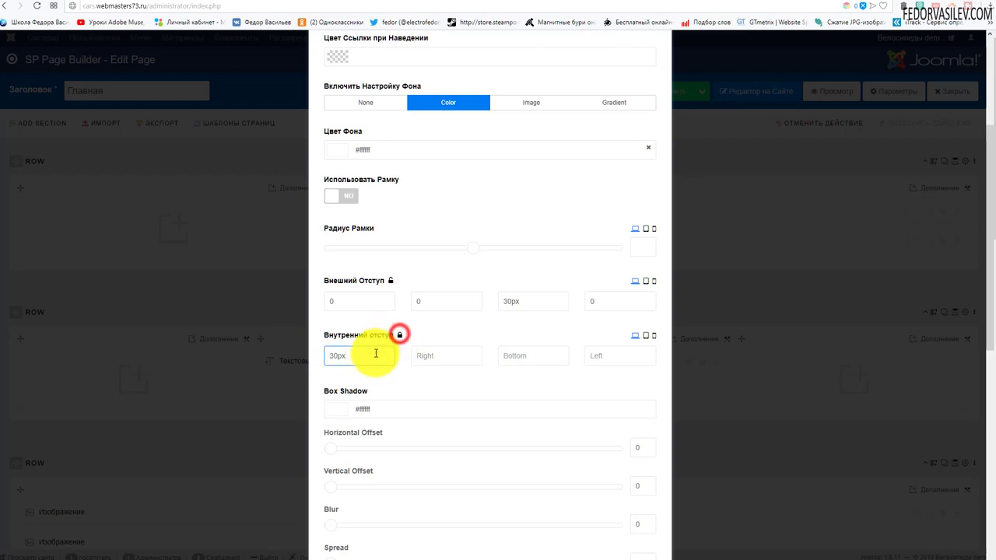
pyautogui.click(376, 354)
pyautogui.write('30px')
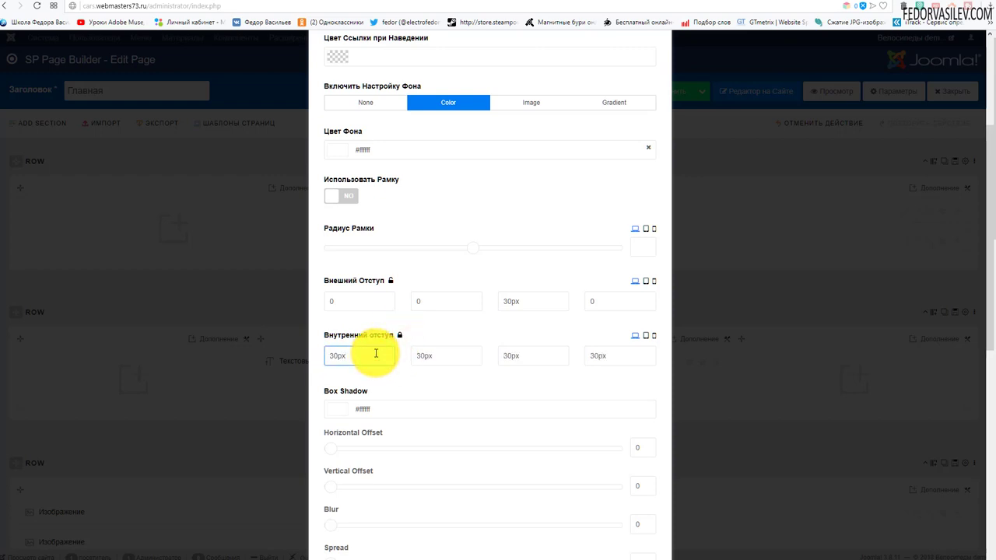
# Step: Apply the fancy text addon settings and save the page Главная
pyautogui.scroll(5, 376, 353)
pyautogui.click(625, 142)
pyautogui.click(652, 92)
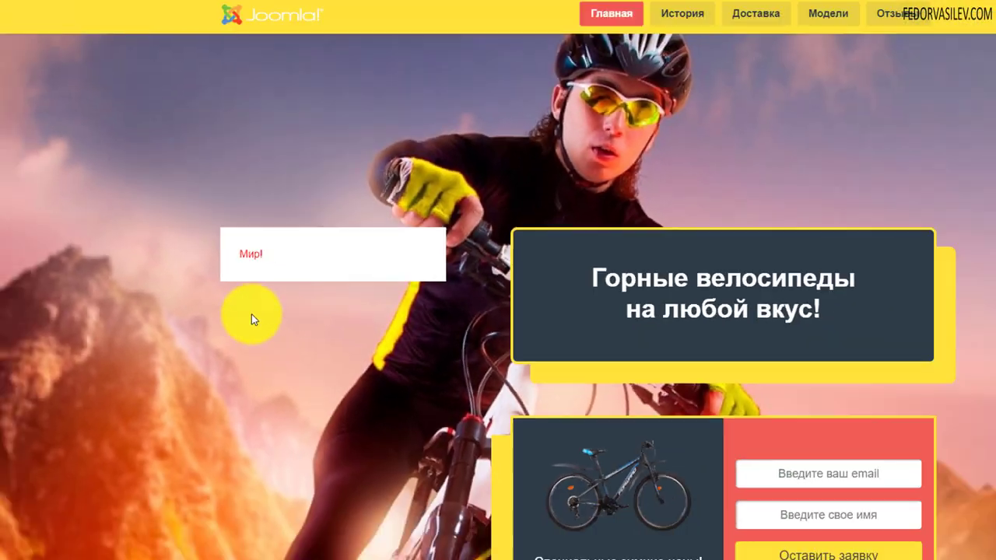
# Step: On the public home page, check the animated fancy text block in the first section and look over the page below it
pyautogui.scroll(-3, 195, 247)
pyautogui.scroll(-3, 195, 247)
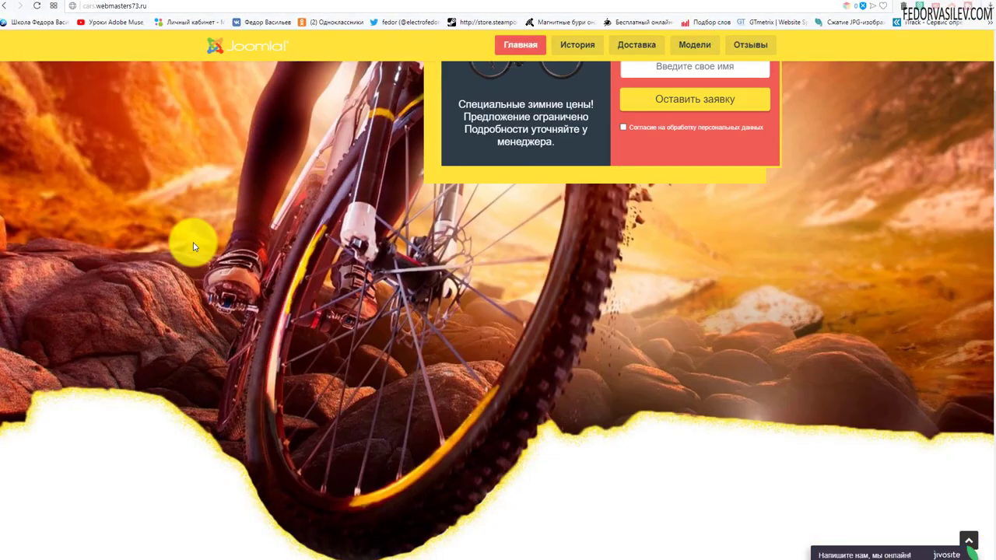
pyautogui.scroll(5, 194, 247)
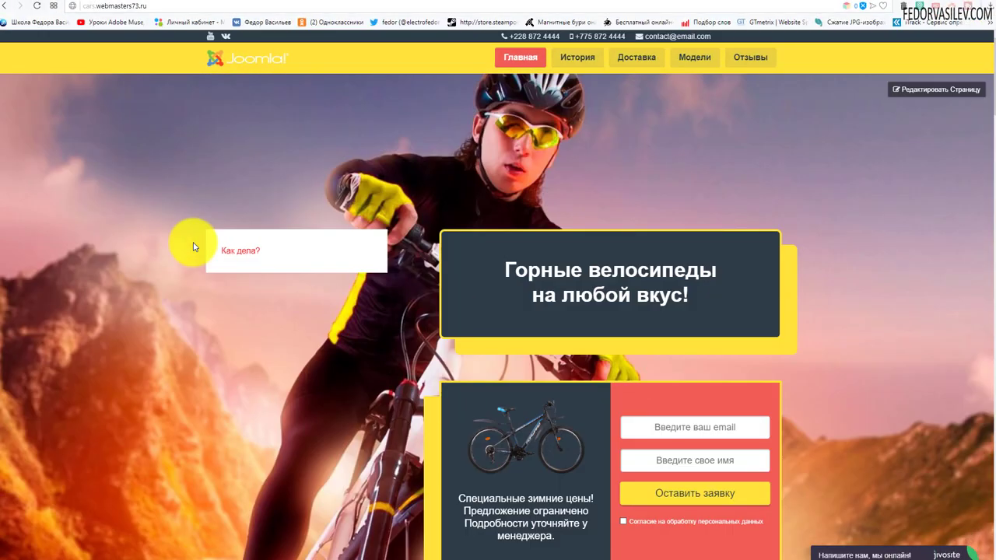